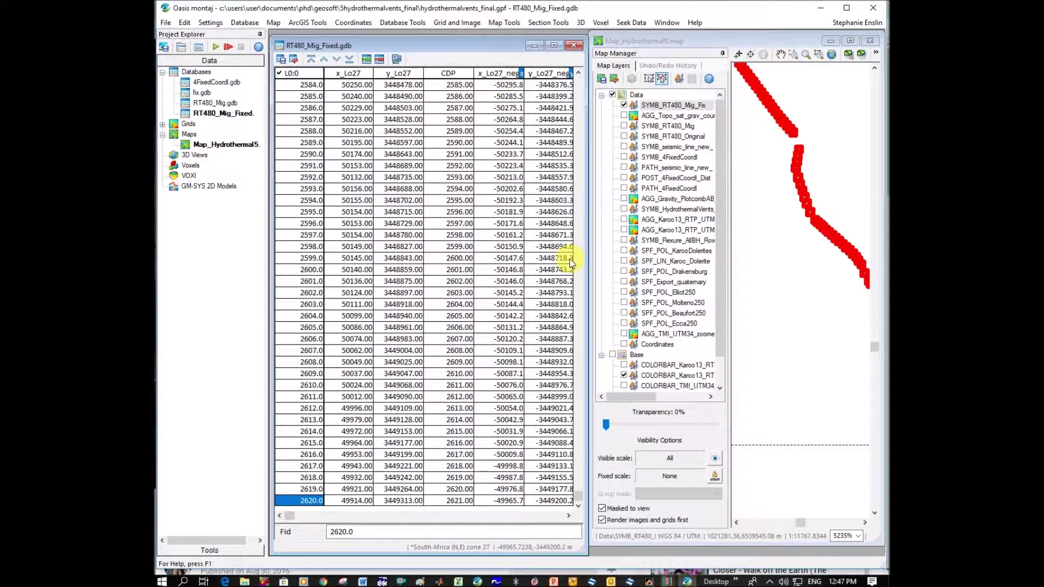
# Scroll the RT480_Mig_Fixed database to the top and bring the Kingdom seismic line window forward.
pyautogui.moveTo(578, 496); pyautogui.dragTo(582, 73)
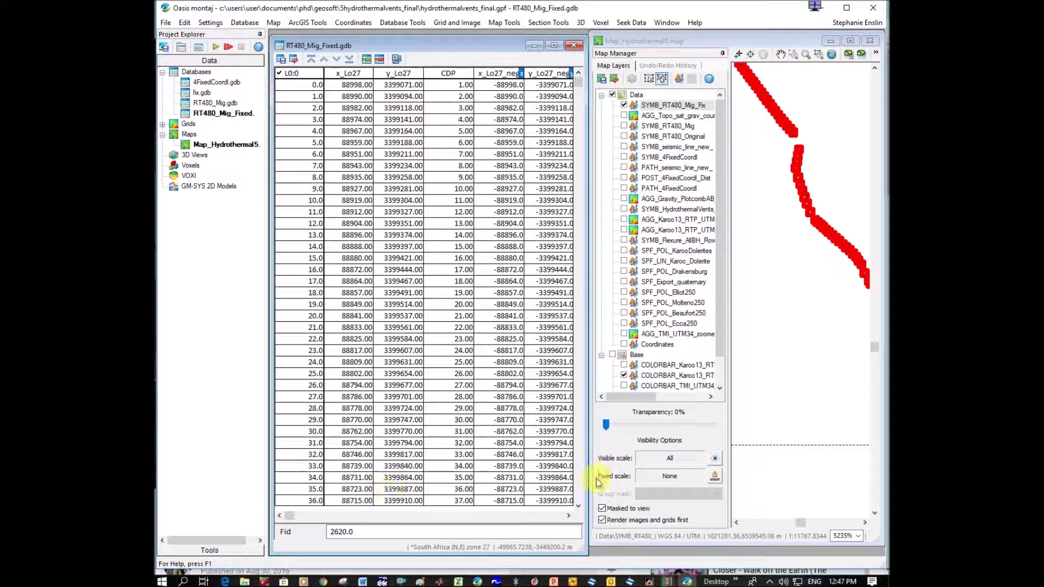
pyautogui.click(592, 582)
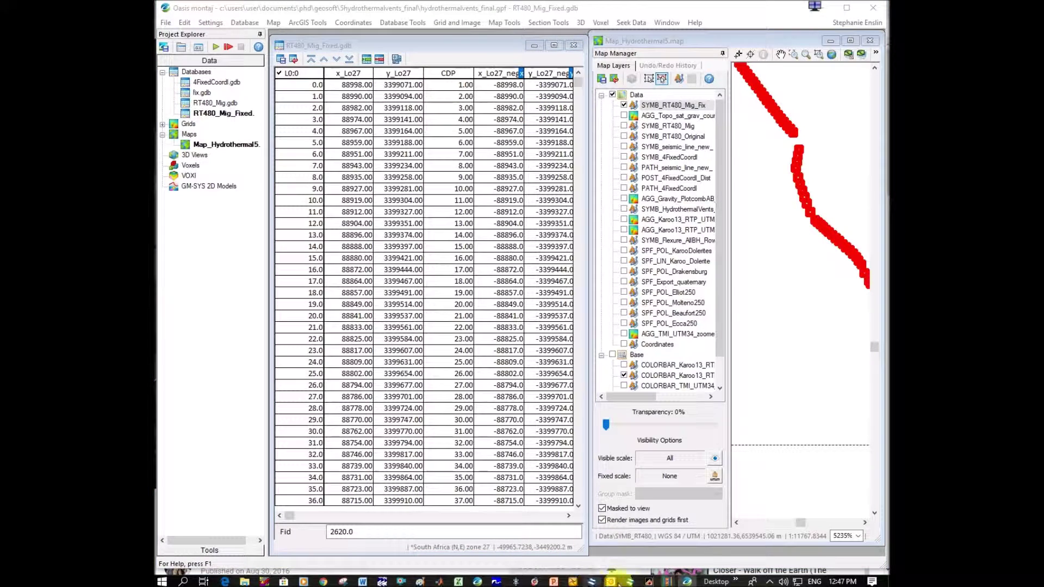
pyautogui.click(629, 582)
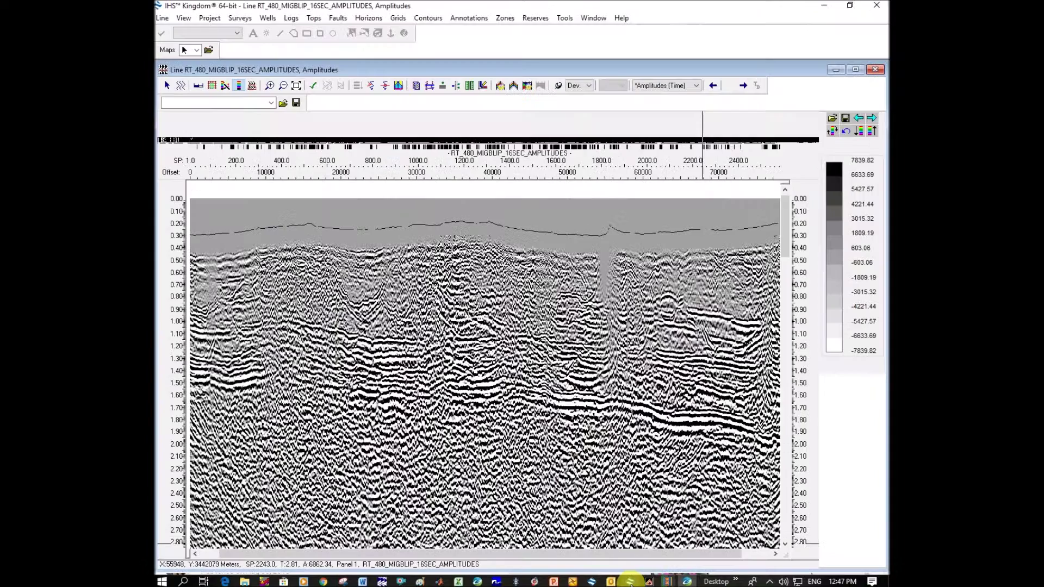
# Launch SeismicDirect from the Kingdom Surveys menu to reach its SEG Y directories welcome dialog.
pyautogui.click(247, 20)
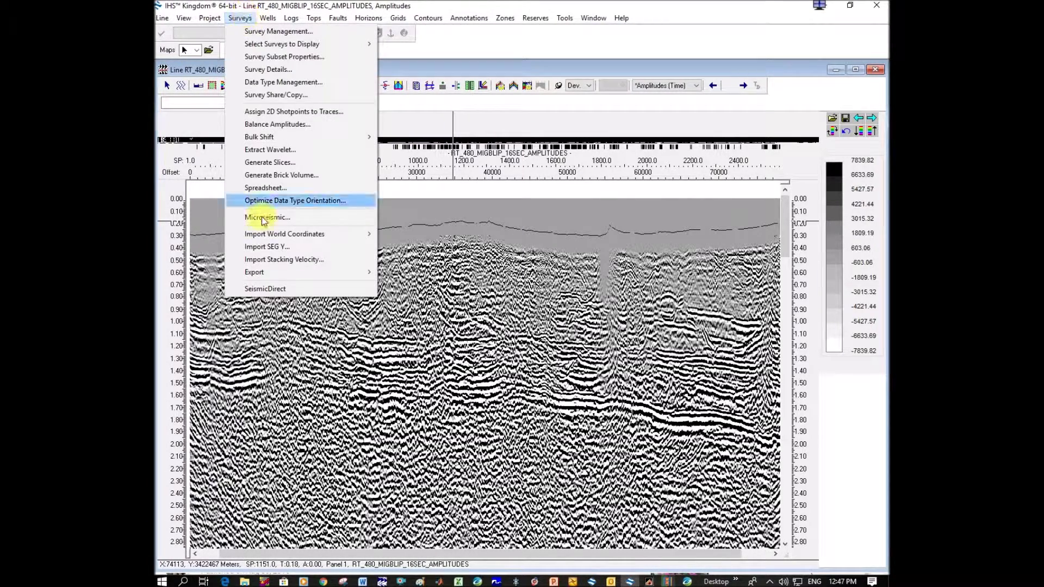
pyautogui.click(265, 289)
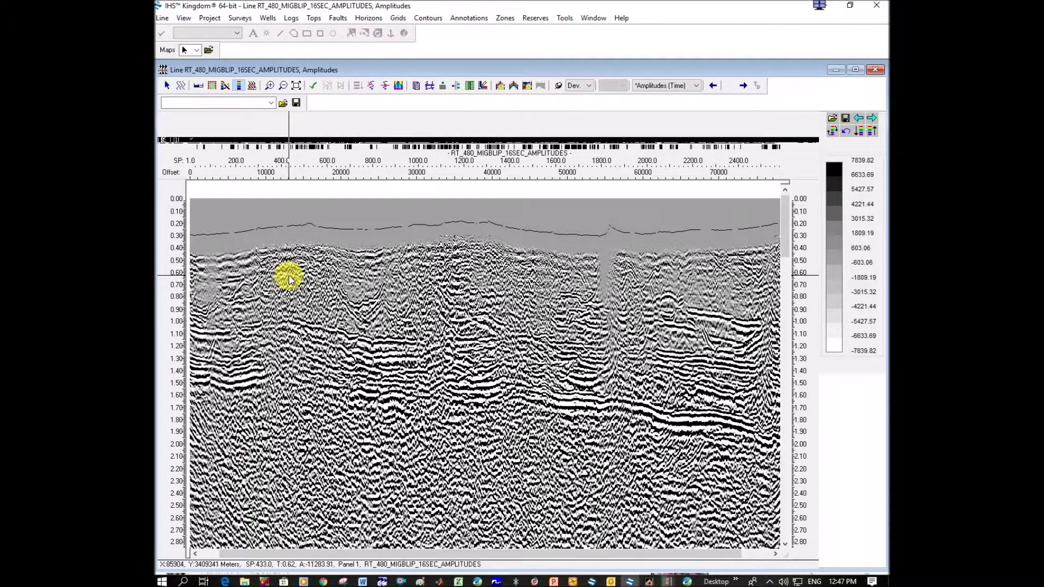
pyautogui.click(417, 238)
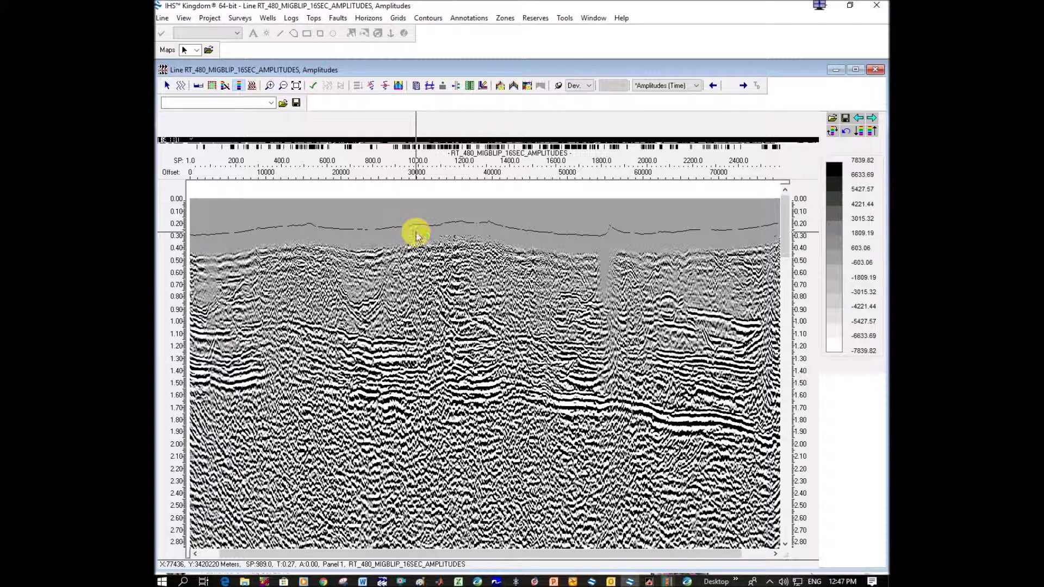
pyautogui.click(416, 237)
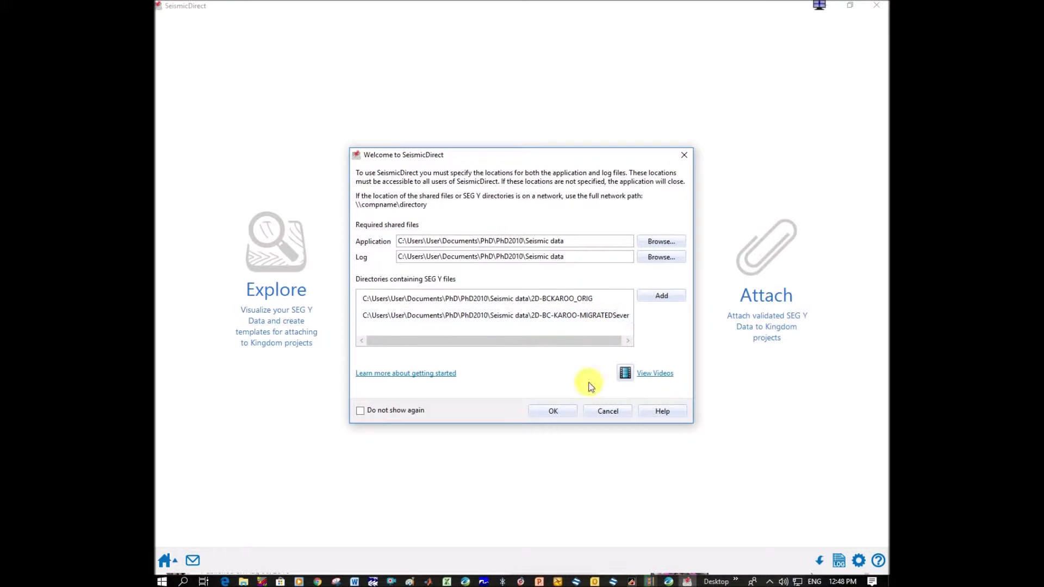
# Load RT_480_MIGBLIP_16SEC_Amplitudes.sgy from the mig folder and start a SEG Y export.
pyautogui.click(550, 412)
pyautogui.click(268, 246)
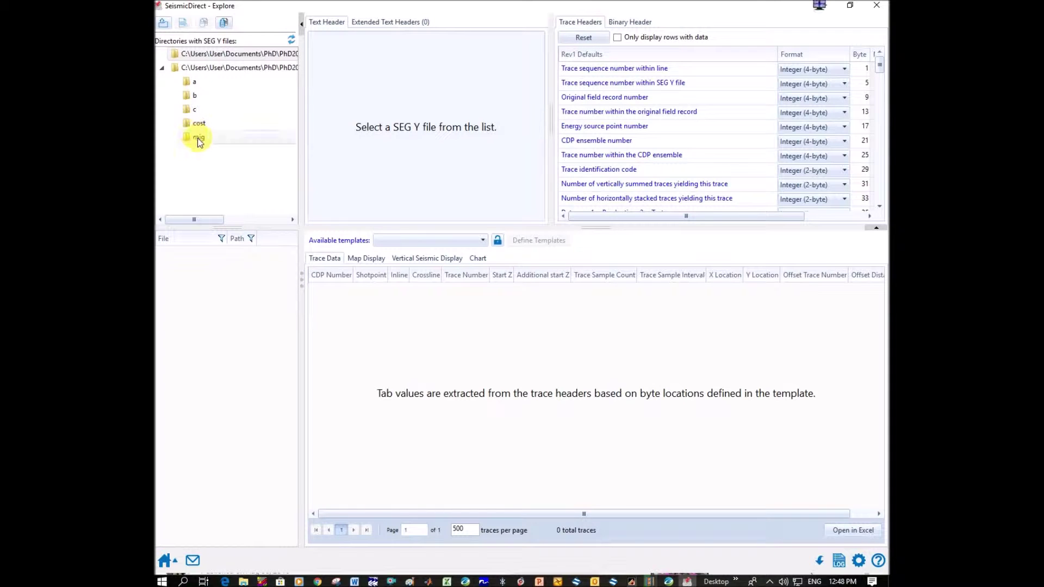
pyautogui.click(198, 138)
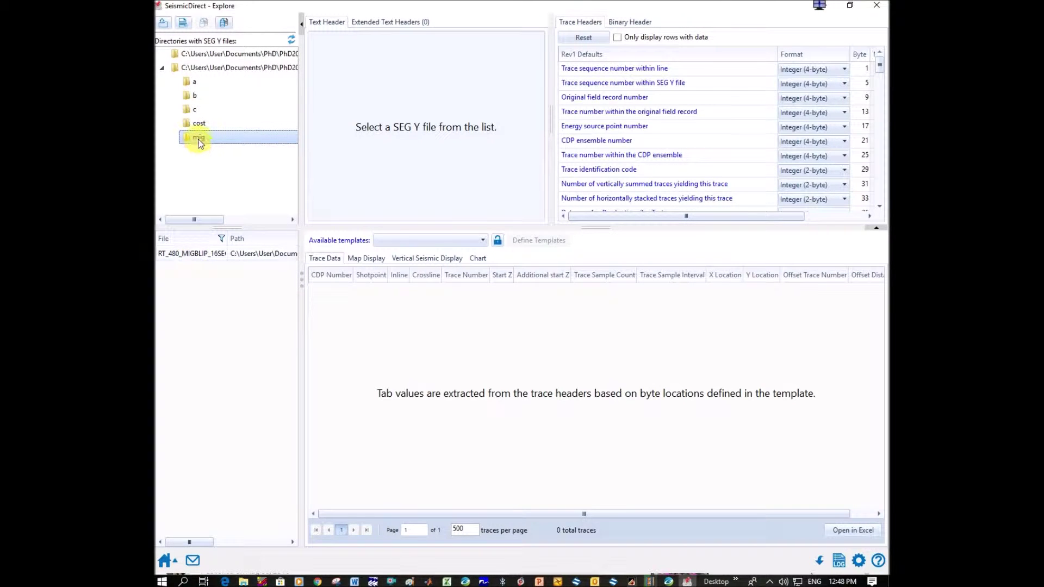
pyautogui.click(187, 254)
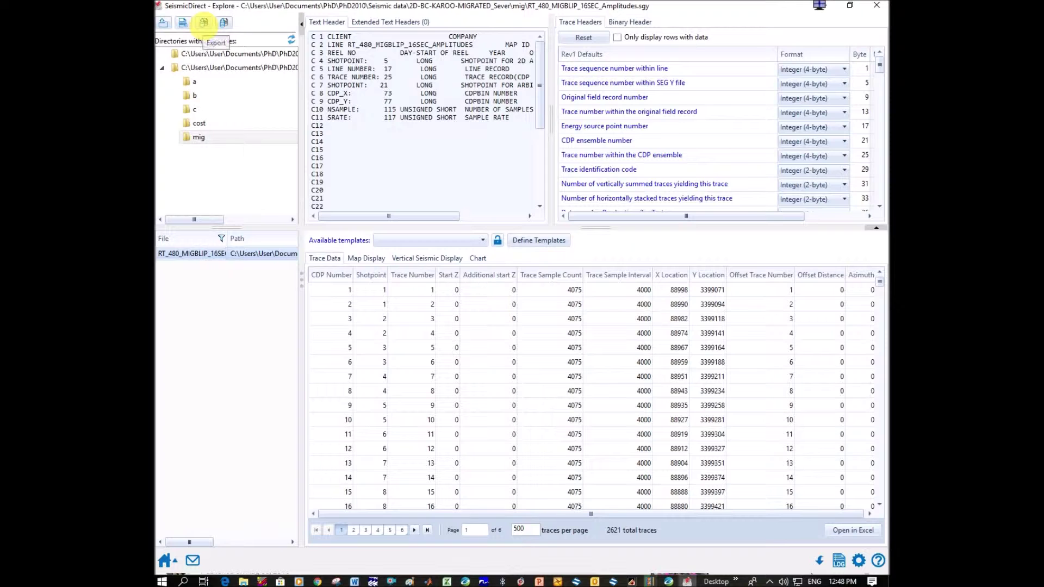
pyautogui.click(204, 24)
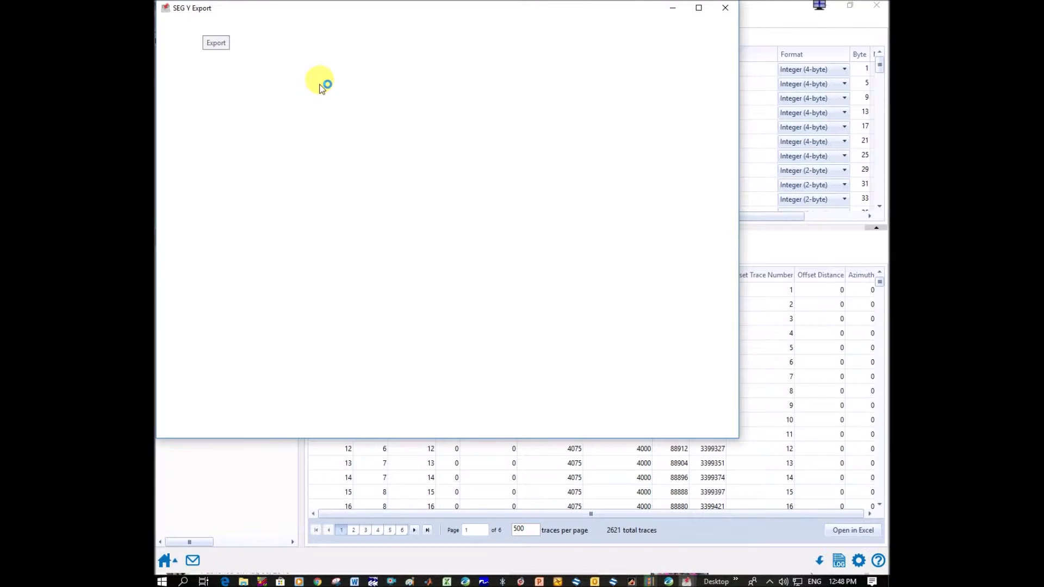
# Show CDP, Source X/Y and Receiver X/Y values in the maximized export preview.
pyautogui.click(698, 8)
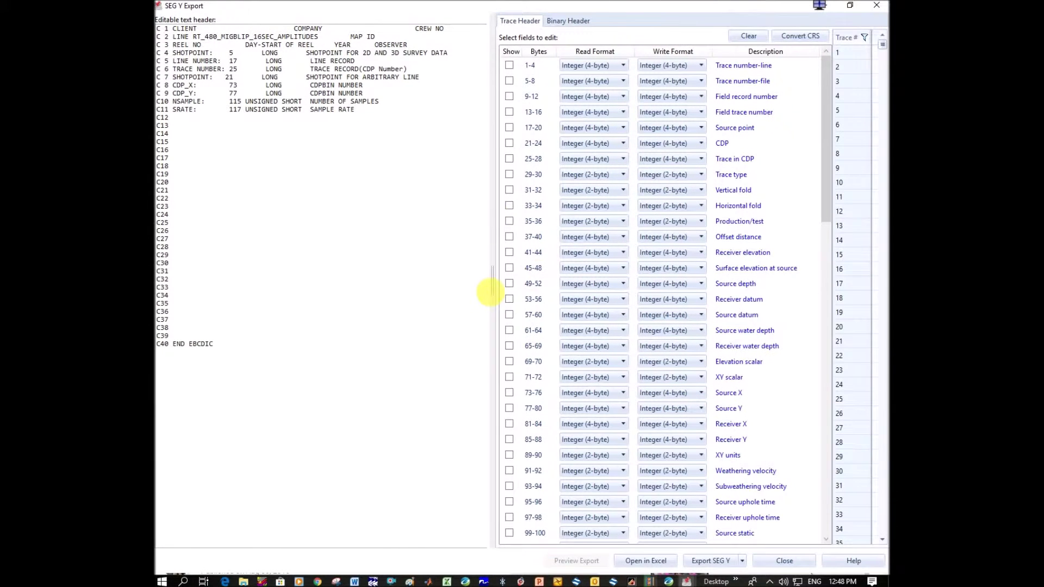
pyautogui.moveTo(501, 281); pyautogui.dragTo(309, 281)
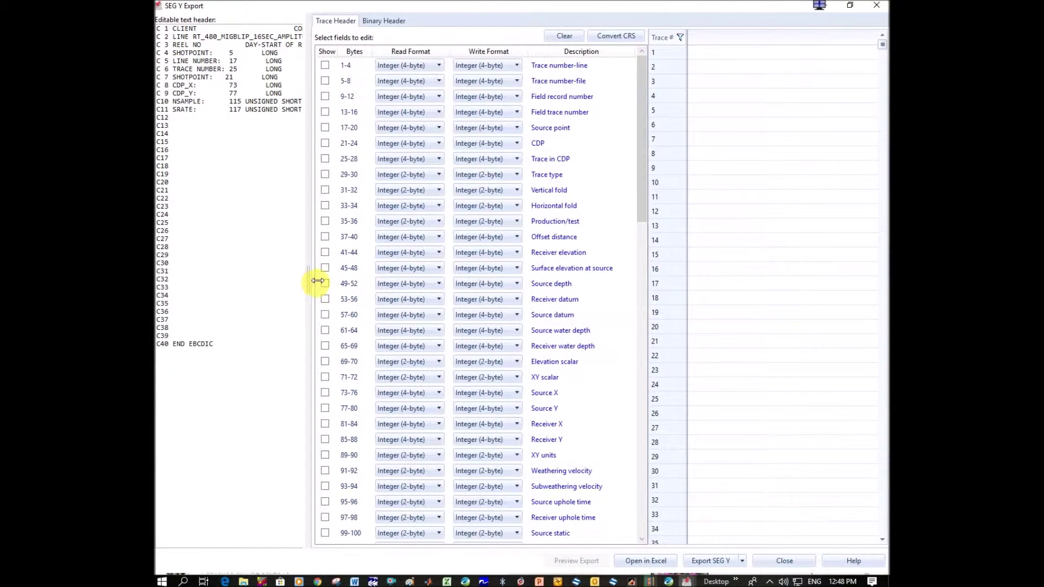
pyautogui.click(324, 143)
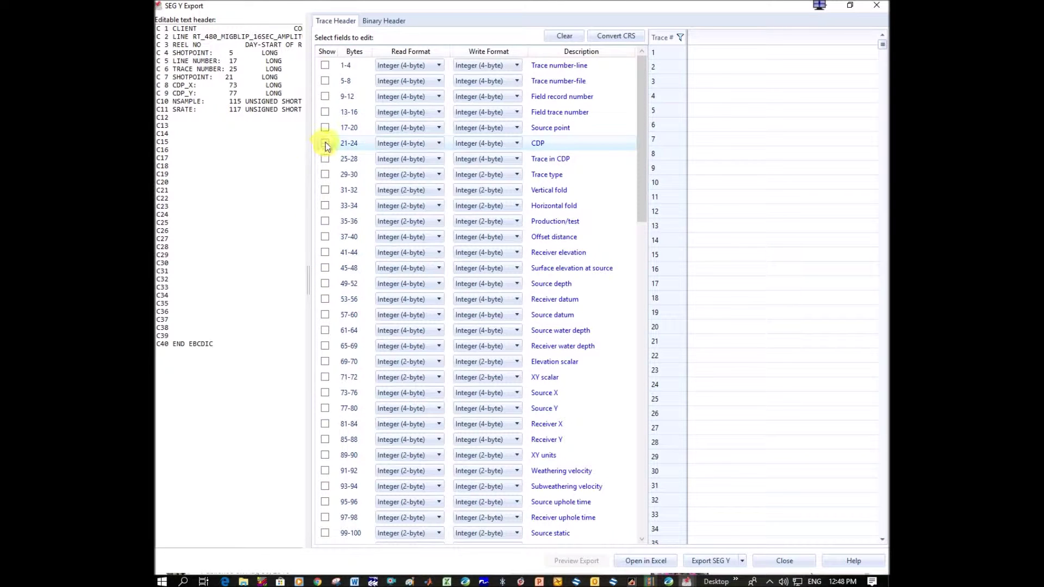
pyautogui.click(325, 393)
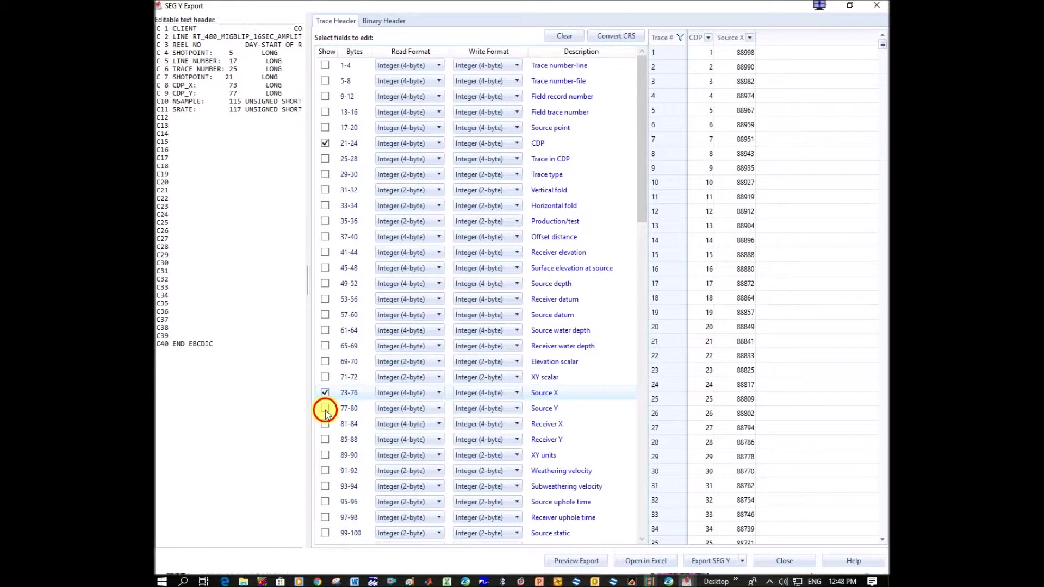
pyautogui.click(325, 408)
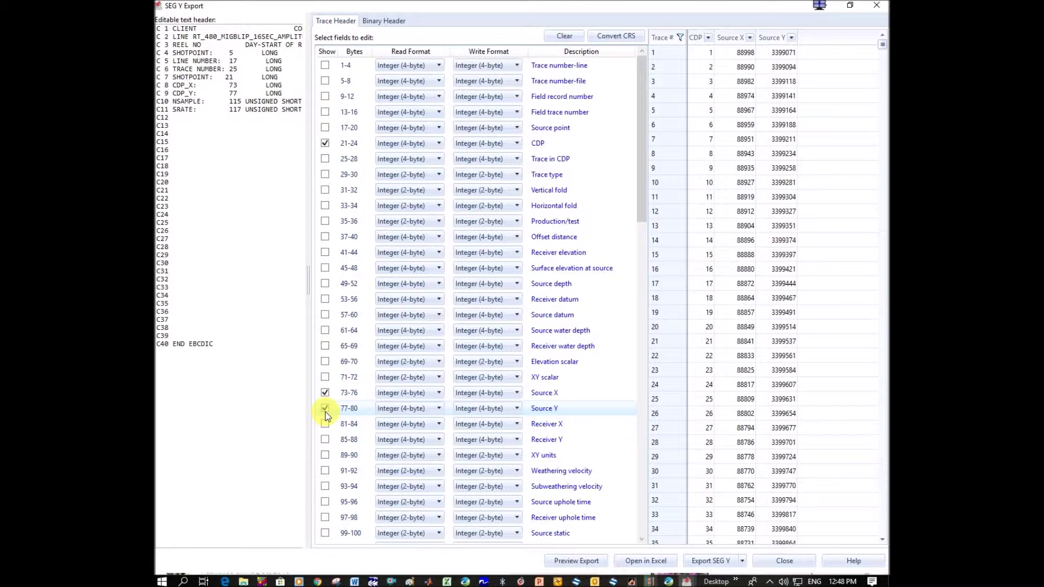
pyautogui.click(325, 424)
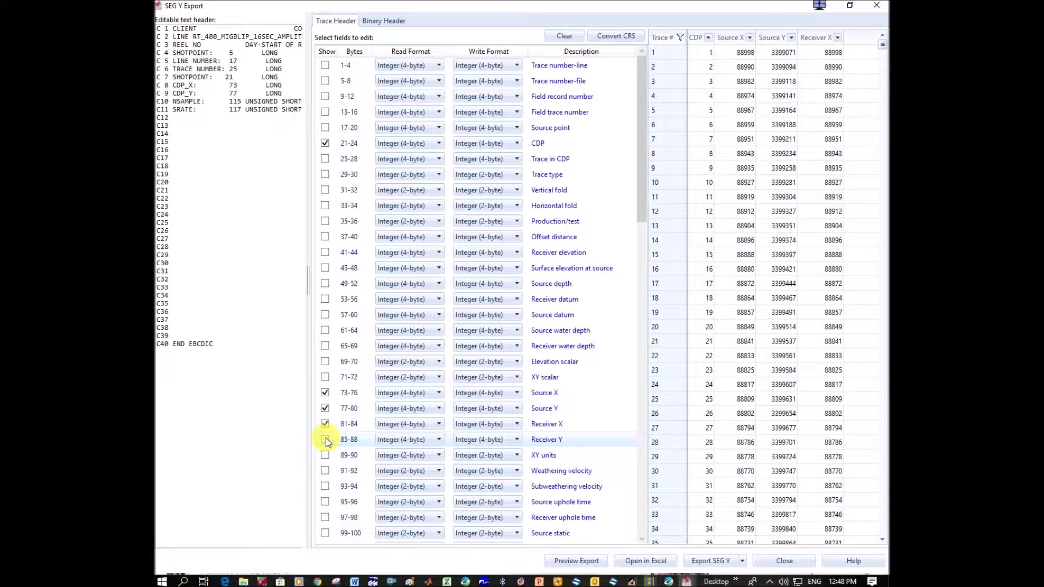
pyautogui.click(325, 439)
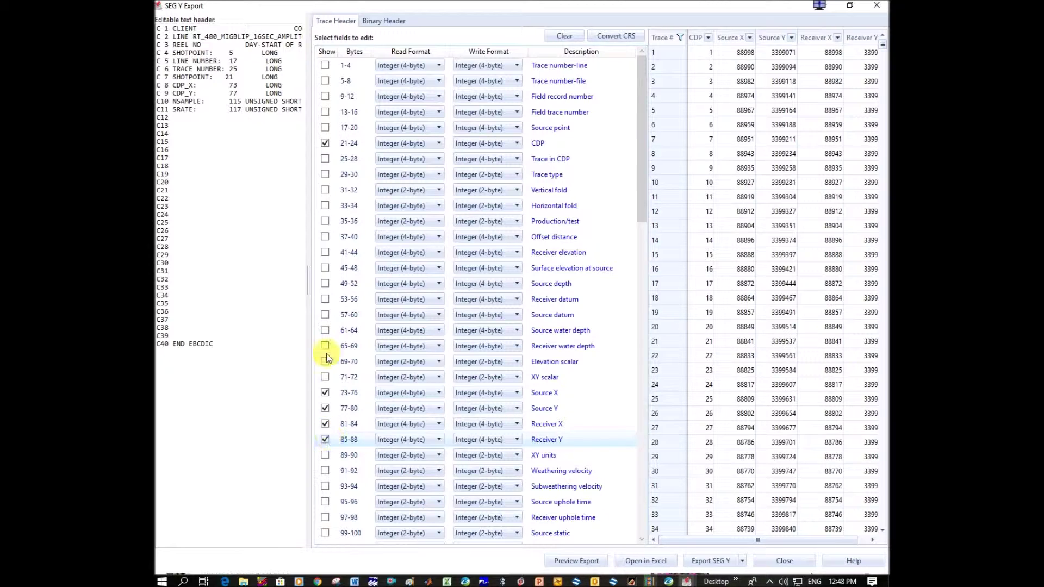
pyautogui.moveTo(307, 283); pyautogui.dragTo(232, 284)
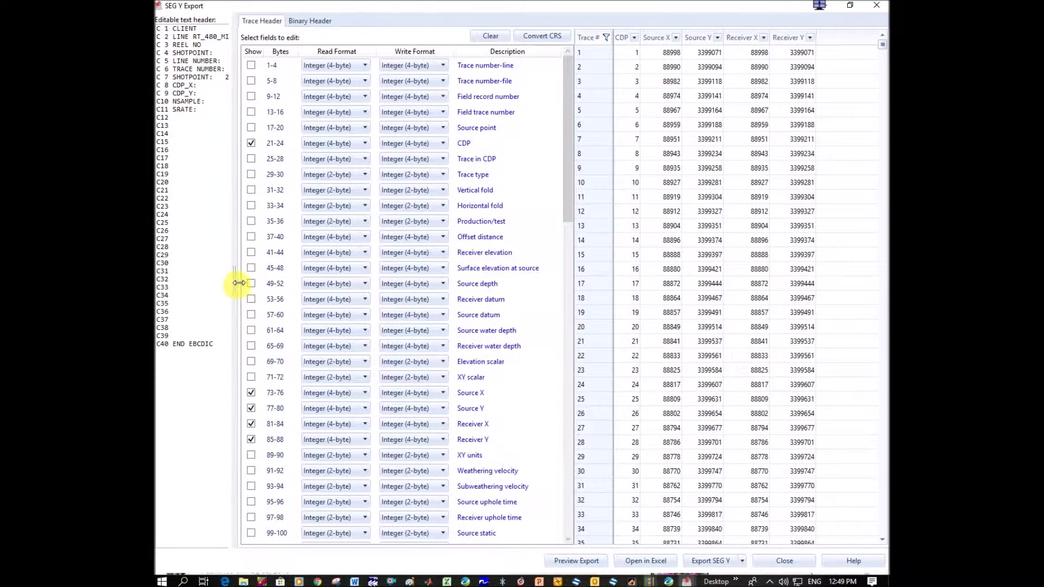
pyautogui.click(691, 71)
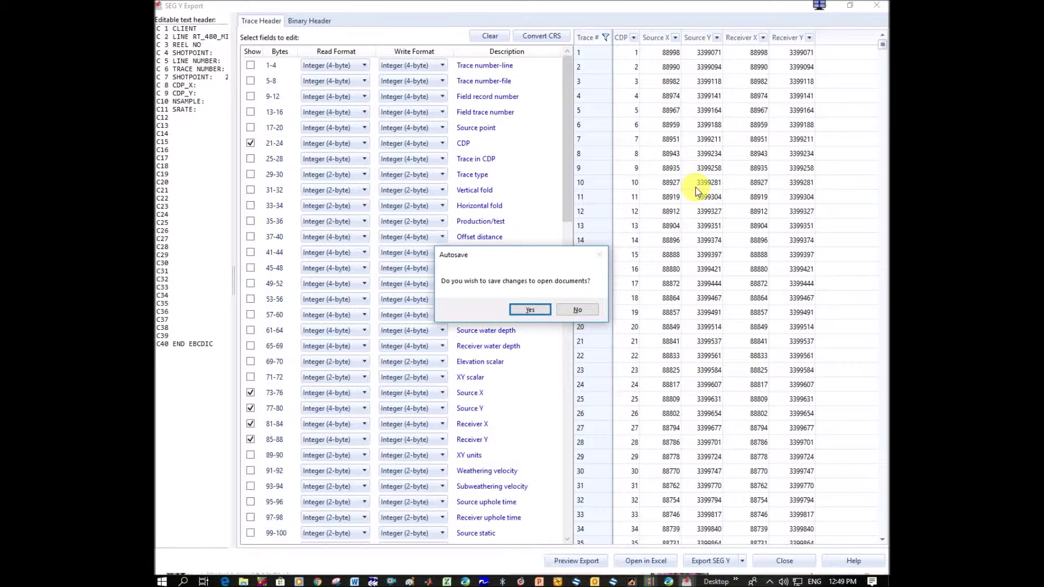
# Accept Autosave, copy the x_Lo27_neg column in Oasis montaj, and return to SEG Y Export.
pyautogui.click(548, 310)
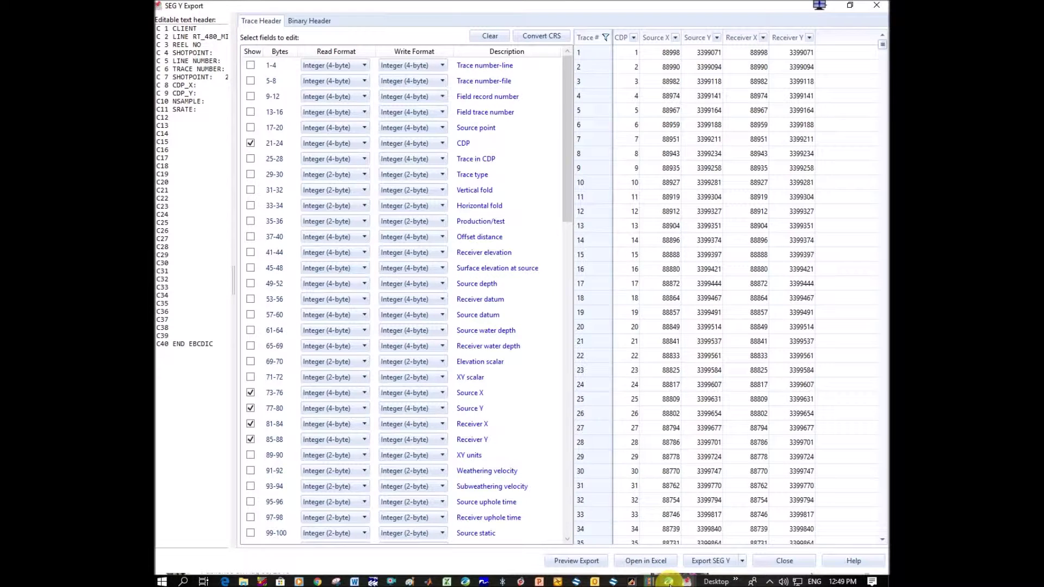
pyautogui.click(655, 531)
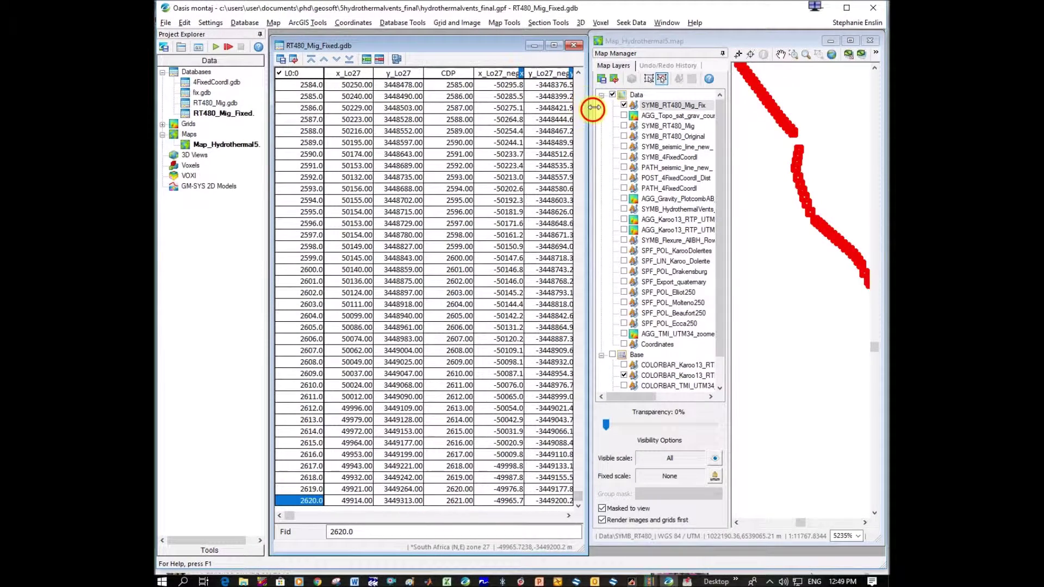
pyautogui.moveTo(593, 108); pyautogui.dragTo(764, 116)
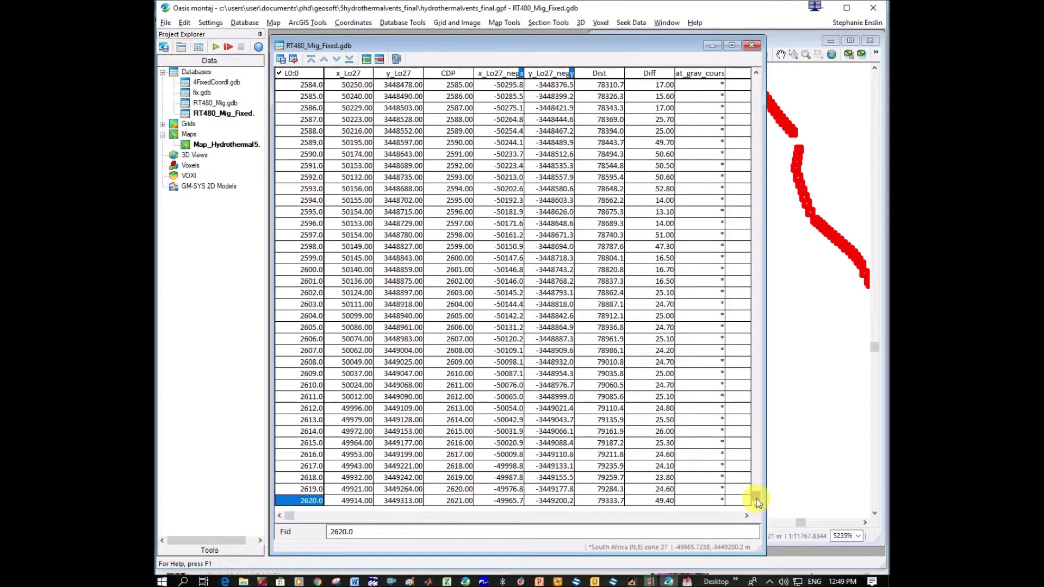
pyautogui.moveTo(756, 497); pyautogui.dragTo(762, 70)
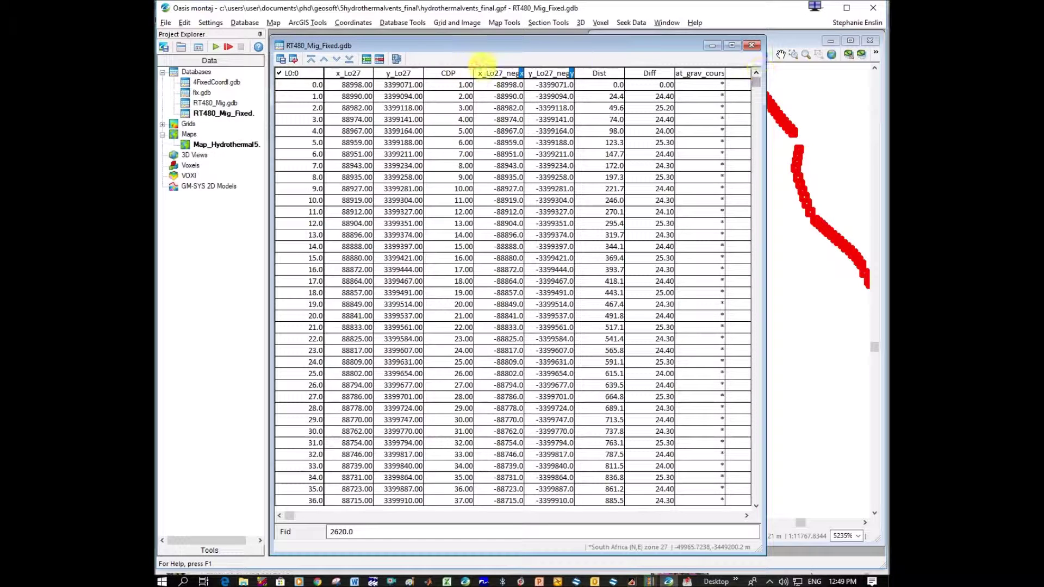
pyautogui.click(488, 77)
pyautogui.click(488, 79)
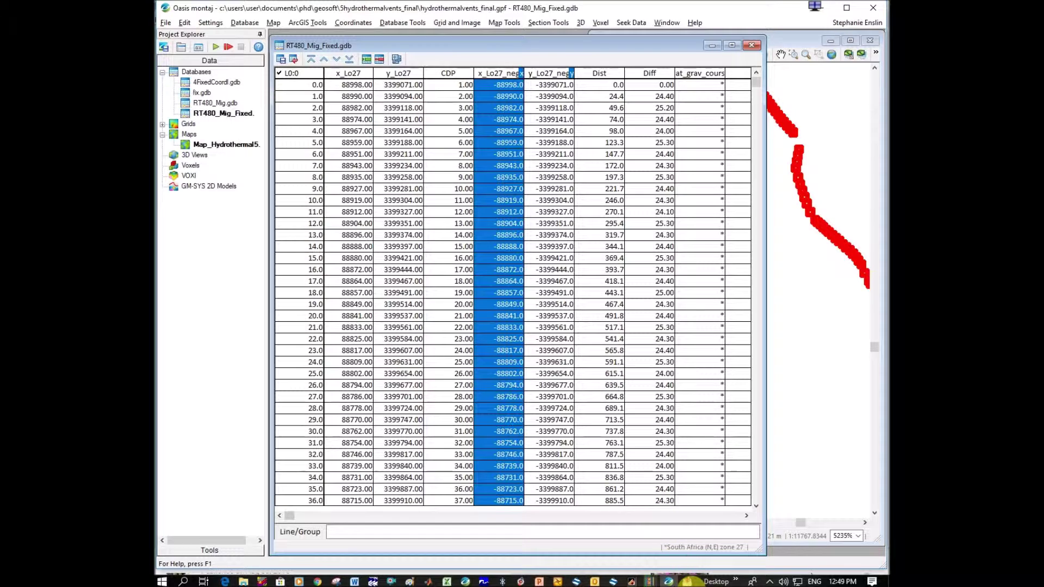
pyautogui.click(688, 582)
pyautogui.click(707, 547)
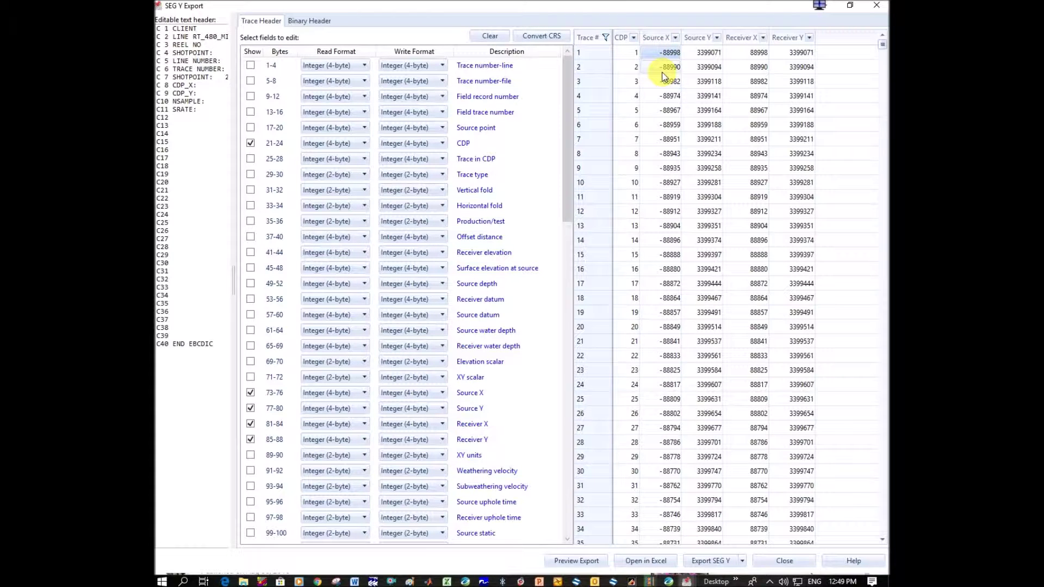
# Return to the Oasis montaj RT480_Mig_Fixed database after filling Source X.
pyautogui.click(669, 581)
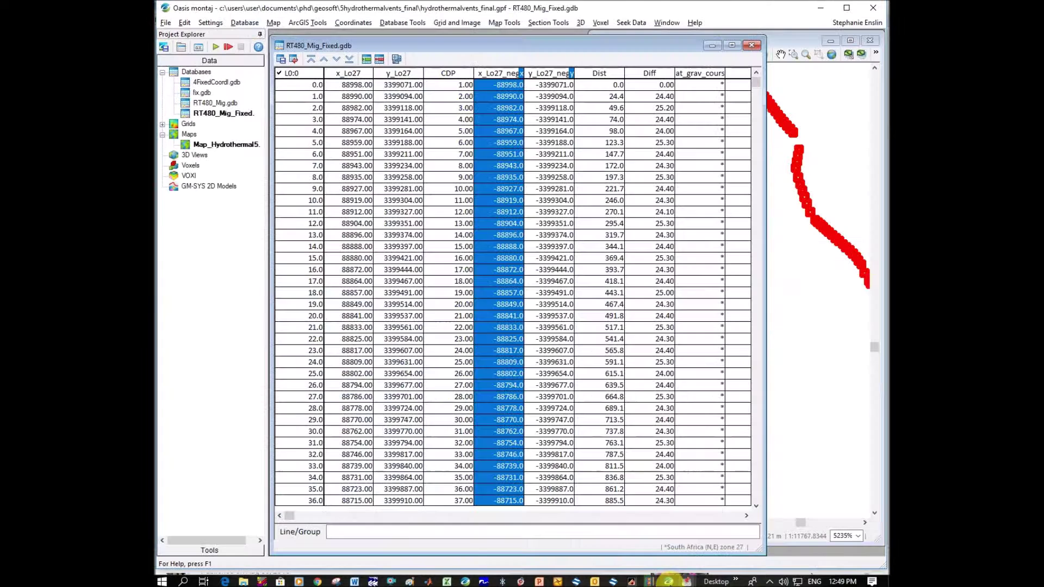
# Copy the y_Lo27_neg column and paste it into Source Y, starting at -3399071.
pyautogui.click(548, 73)
pyautogui.click(548, 73)
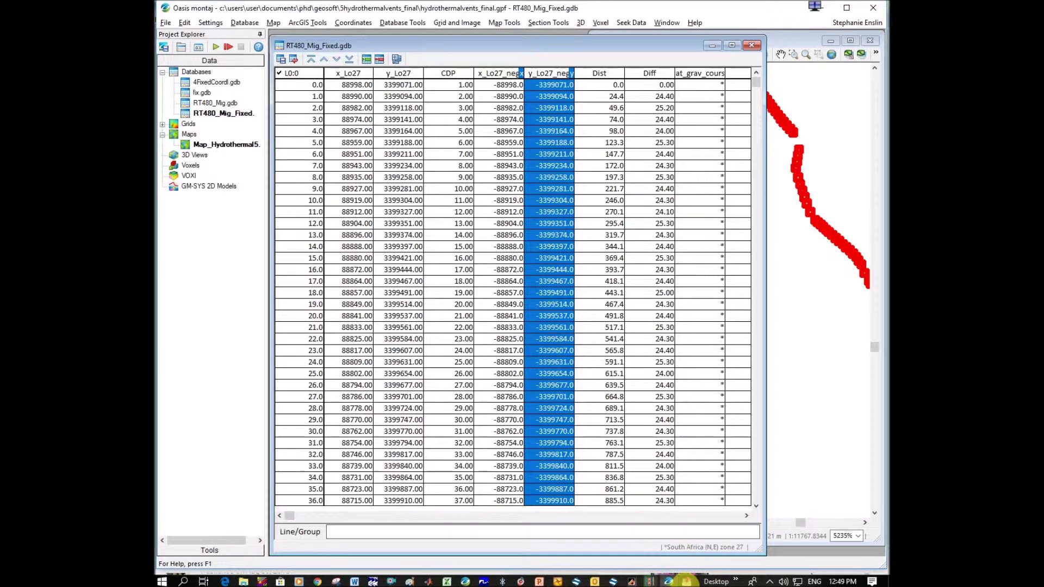
pyautogui.moveTo(687, 581)
pyautogui.click(724, 559)
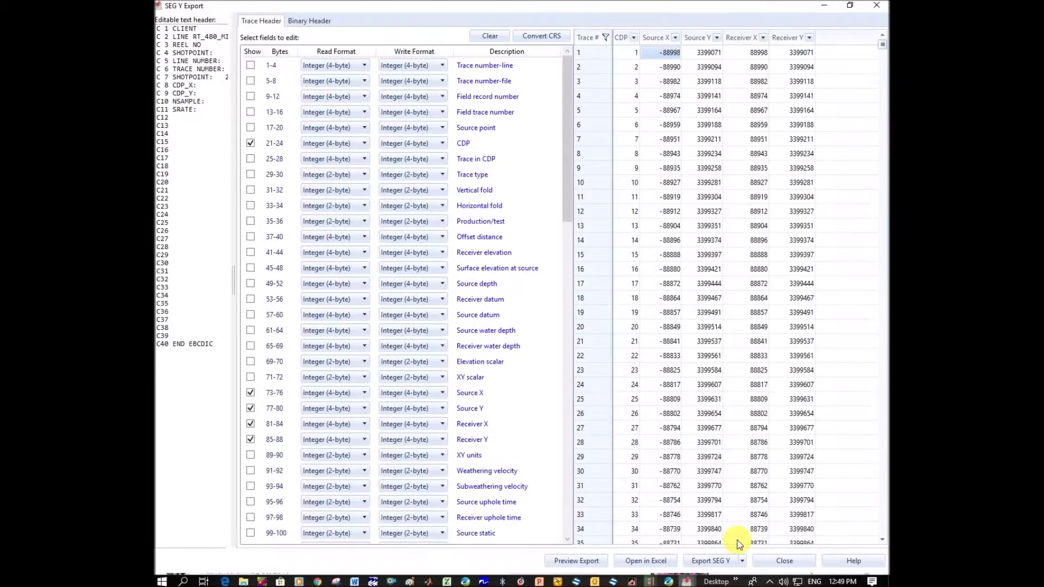
pyautogui.click(707, 54)
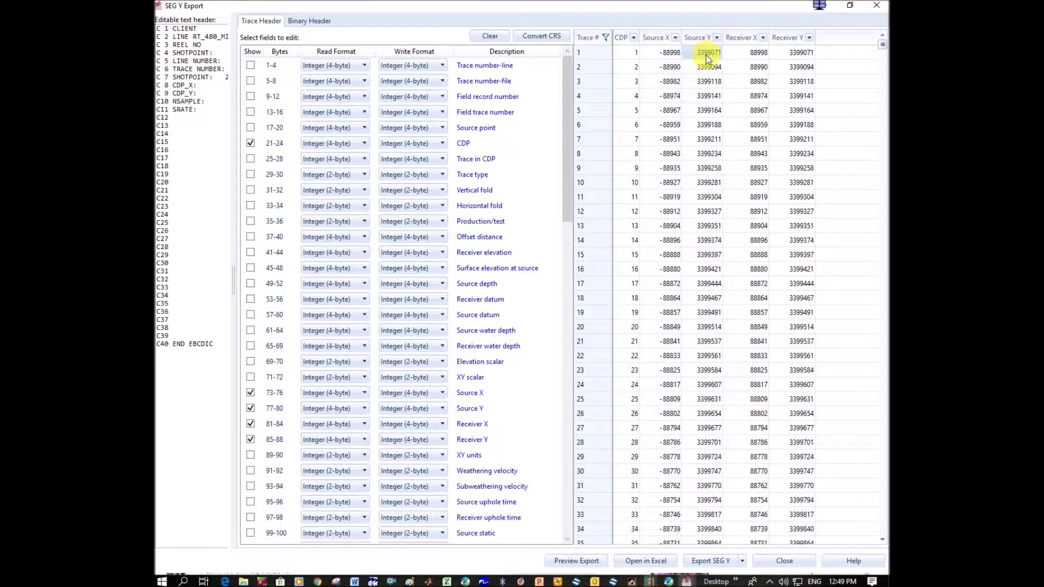
pyautogui.hotkey('ctrl', 'v')
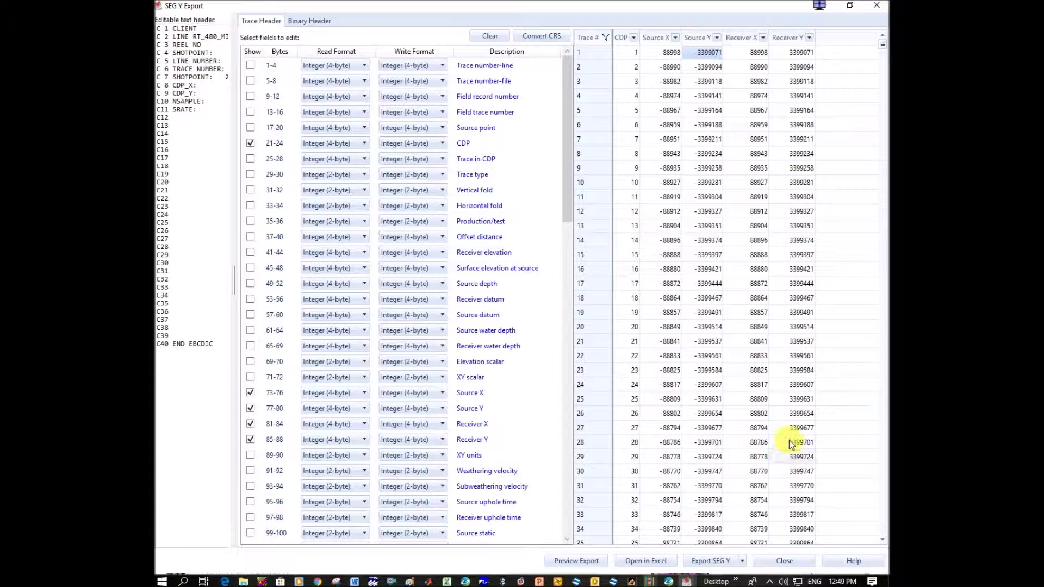
# Export the full trace range as RT_480_MIGBLIP_16SEC_Amplitudes_FIXEDCOORD_SE.sgy.
pyautogui.click(743, 561)
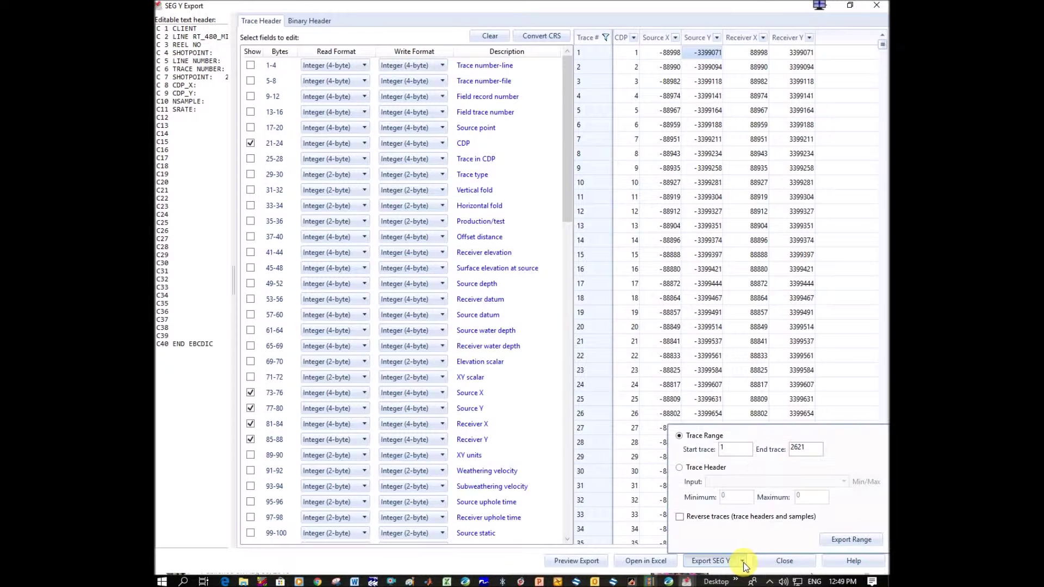
pyautogui.click(734, 565)
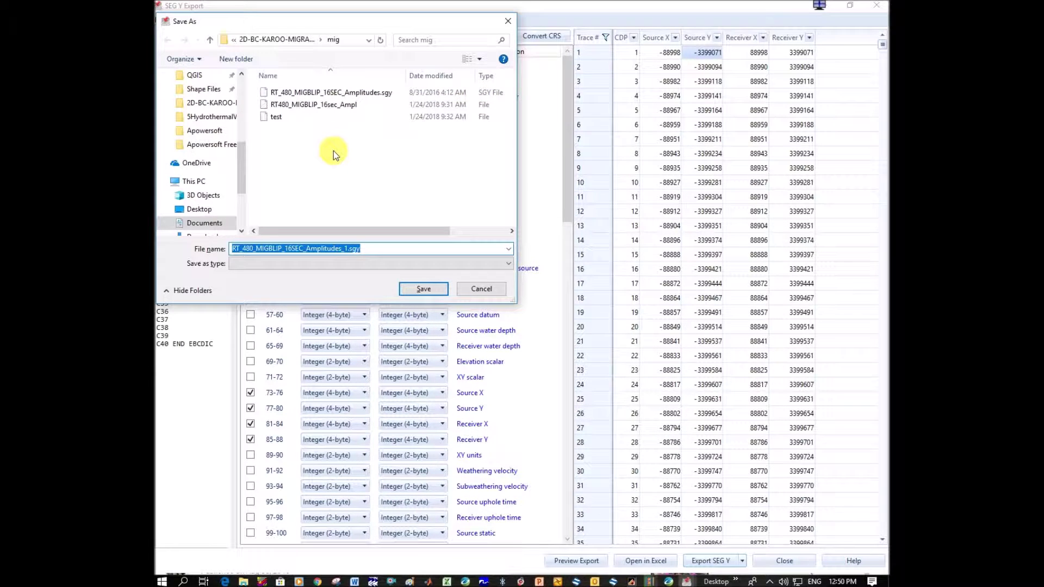
pyautogui.click(357, 96)
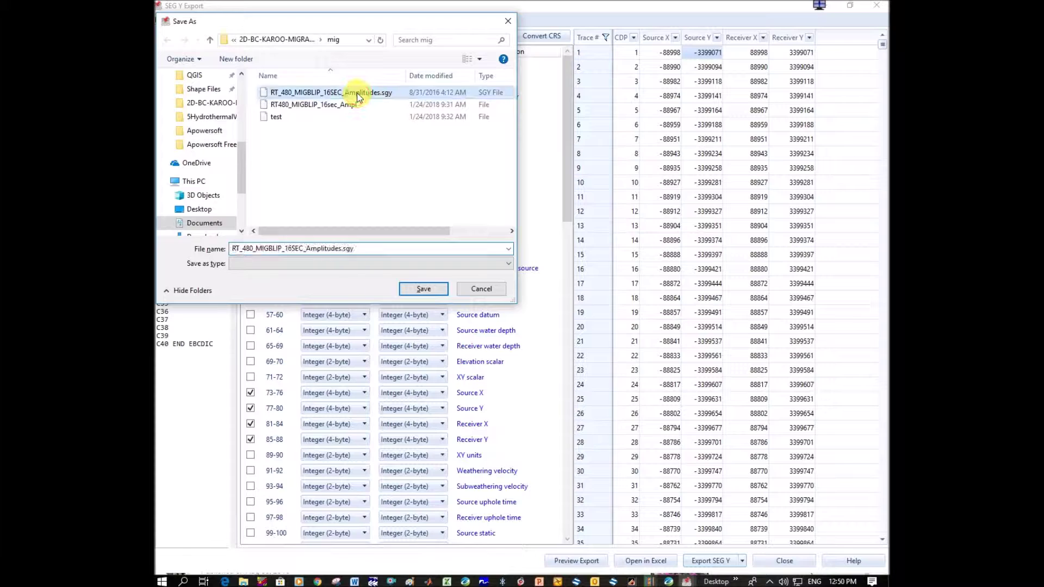
pyautogui.click(341, 249)
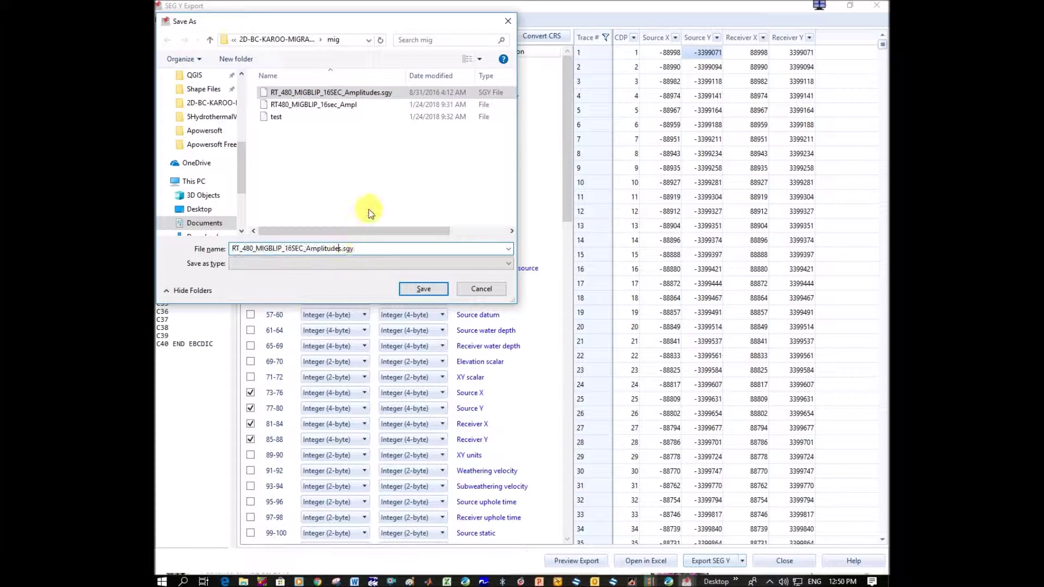
pyautogui.write('_FIXED')
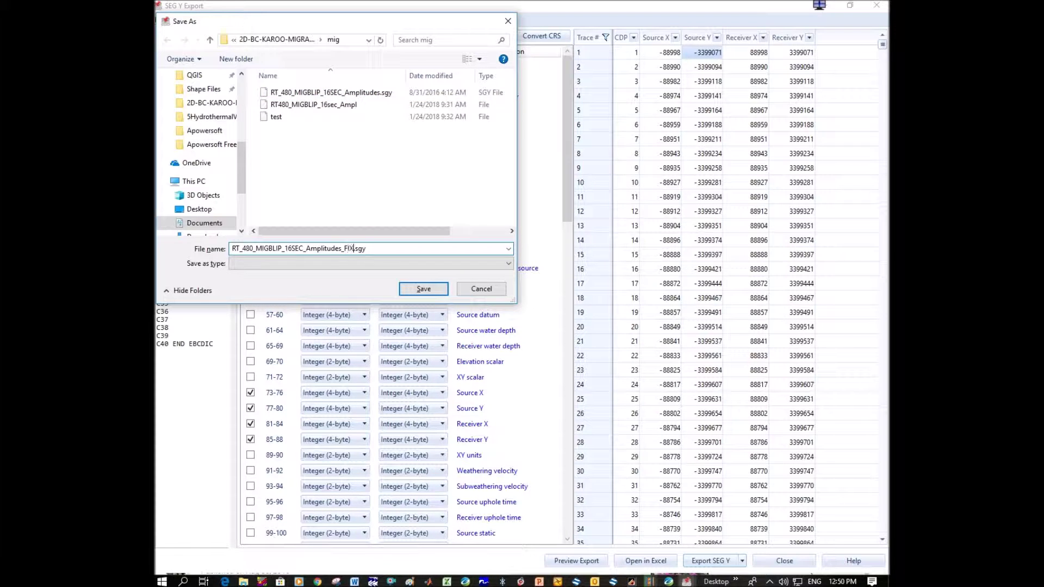
pyautogui.write('COORD_SE')
pyautogui.press('Return')
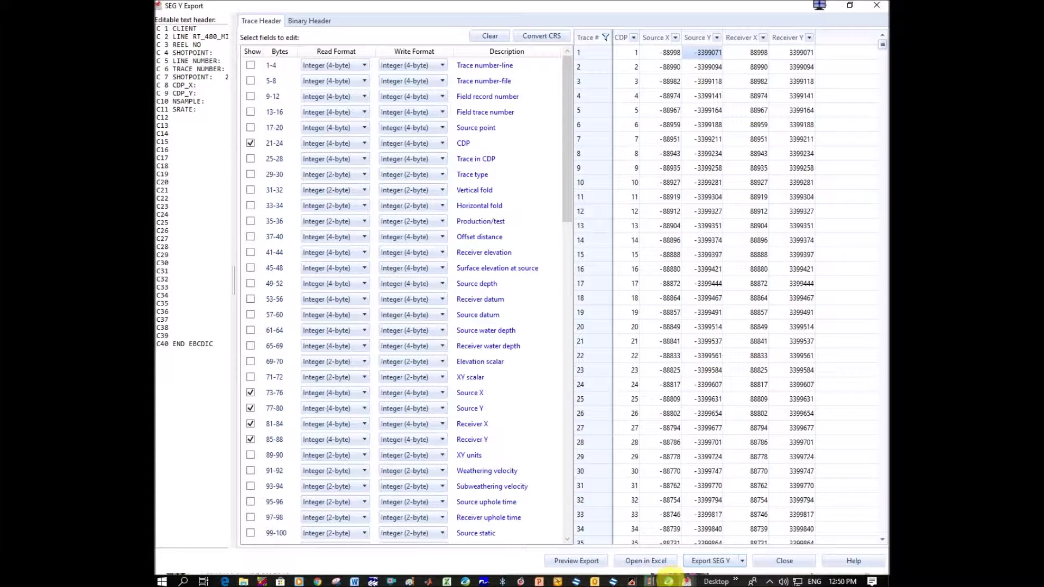
# Open RT480_Mig.gdb in Oasis montaj, widen its window and scroll to the top-left.
pyautogui.click(670, 581)
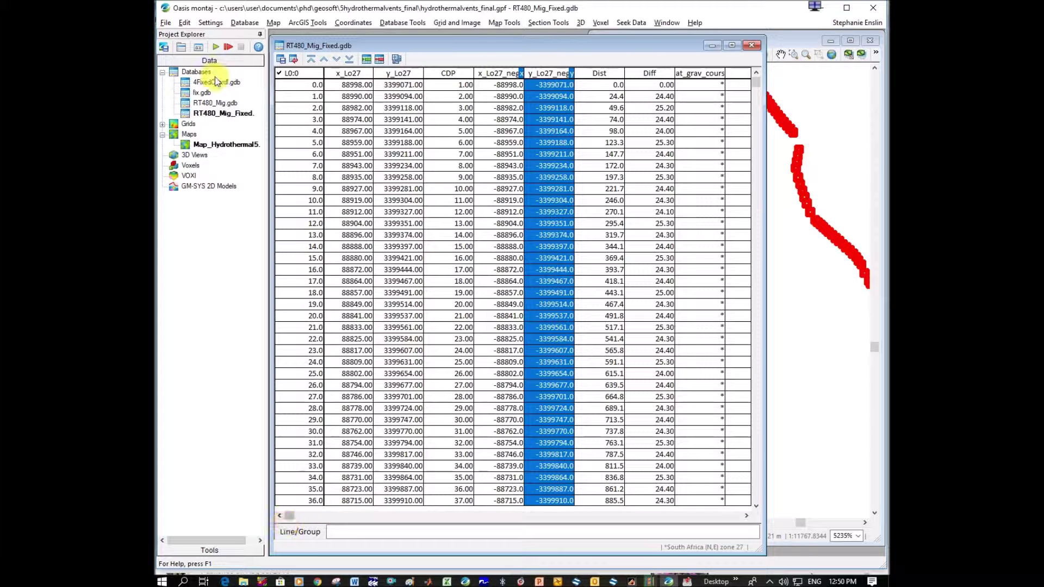
pyautogui.click(216, 105)
pyautogui.doubleClick(215, 105)
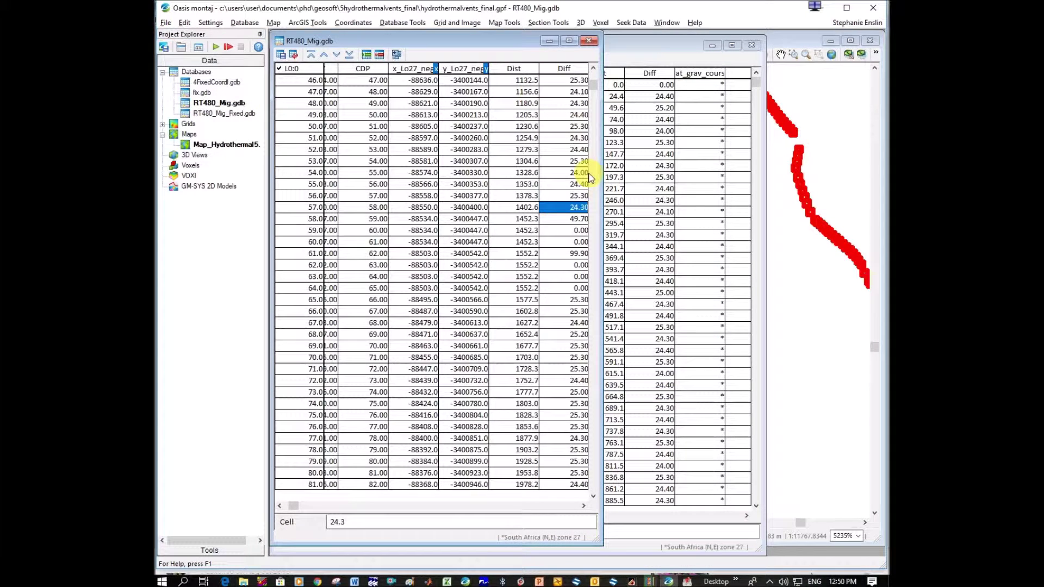
pyautogui.moveTo(601, 196); pyautogui.dragTo(686, 197)
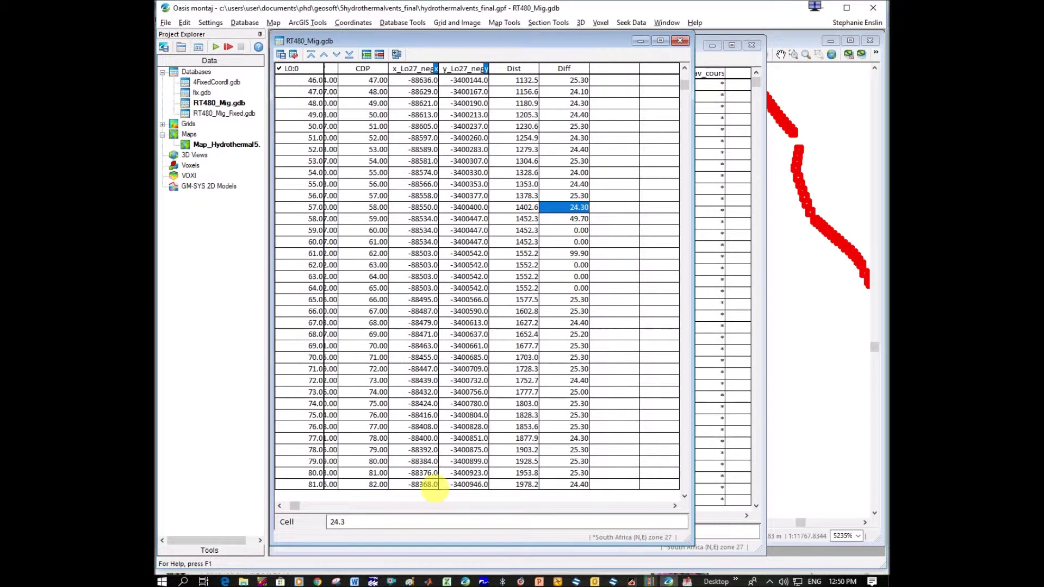
pyautogui.click(288, 505)
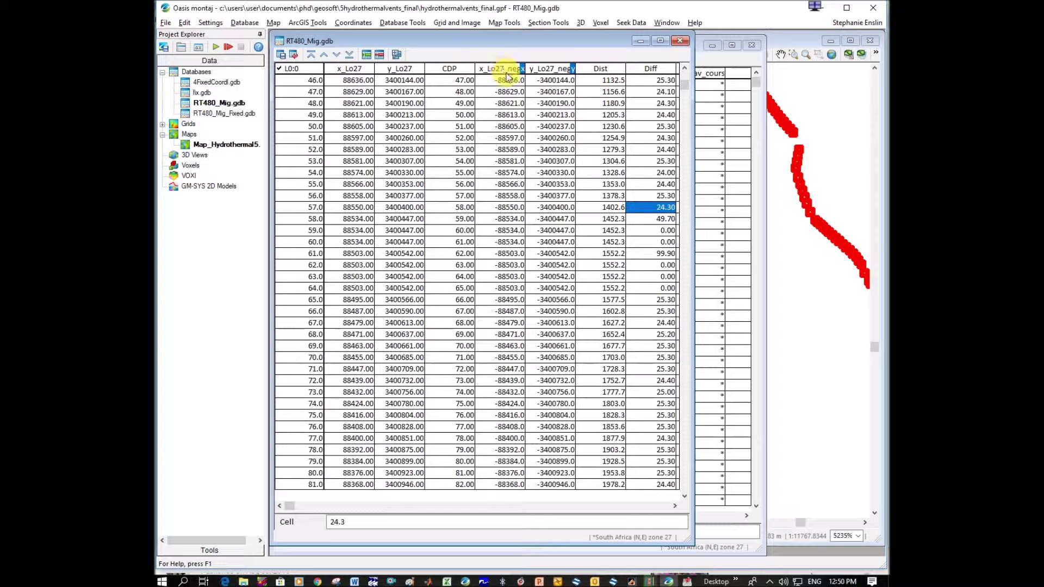
pyautogui.moveTo(686, 79); pyautogui.dragTo(687, 71)
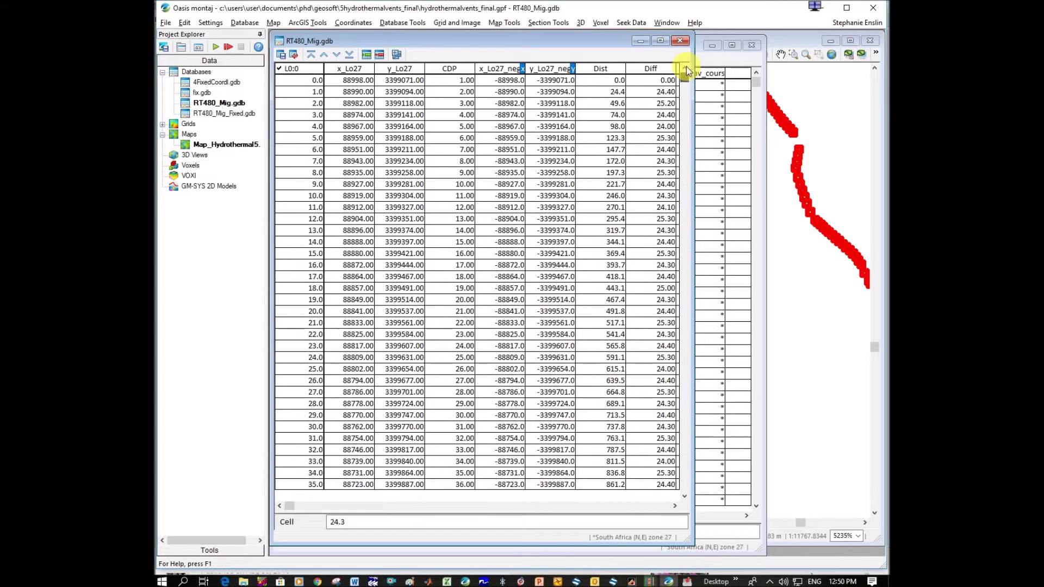
# Copy the RT480_Mig x_Lo27_neg column and return to the SEG Y Export window.
pyautogui.click(501, 68)
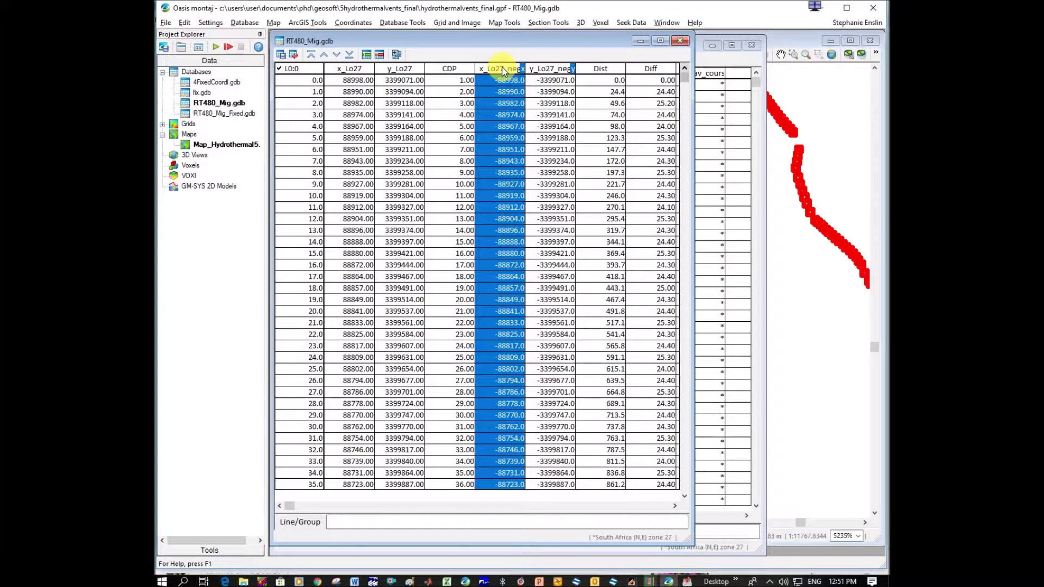
pyautogui.click(688, 581)
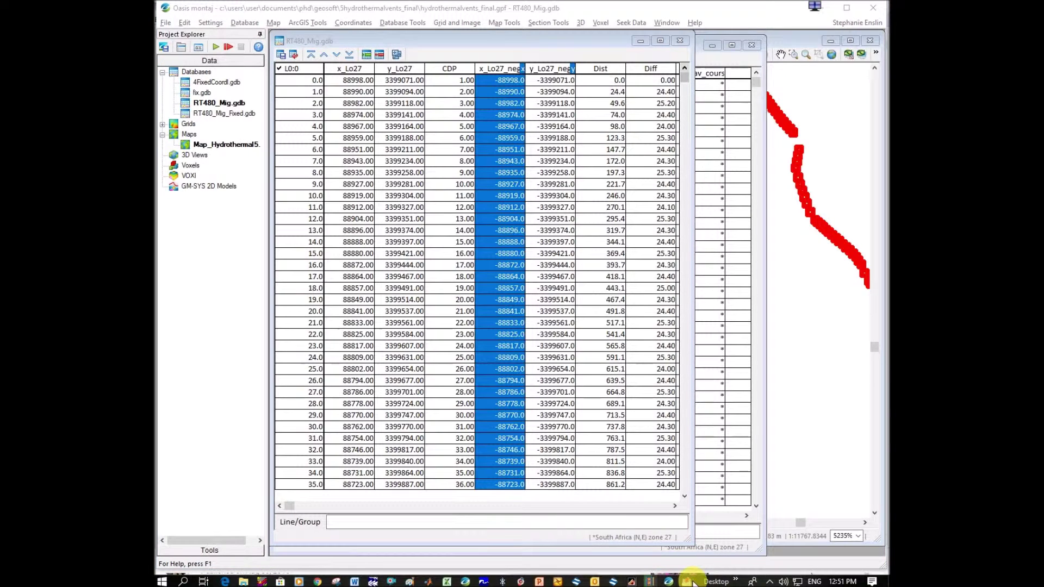
pyautogui.click(745, 541)
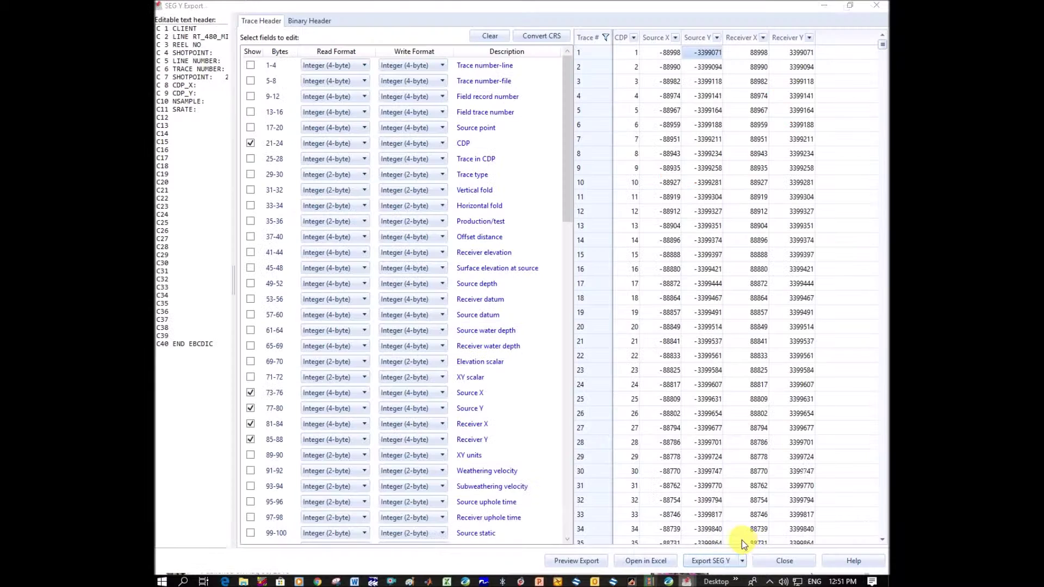
# Fill Source X and Source Y with RT480_Mig's negated x/y_Lo27 values, then start the SEG Y export.
pyautogui.click(672, 53)
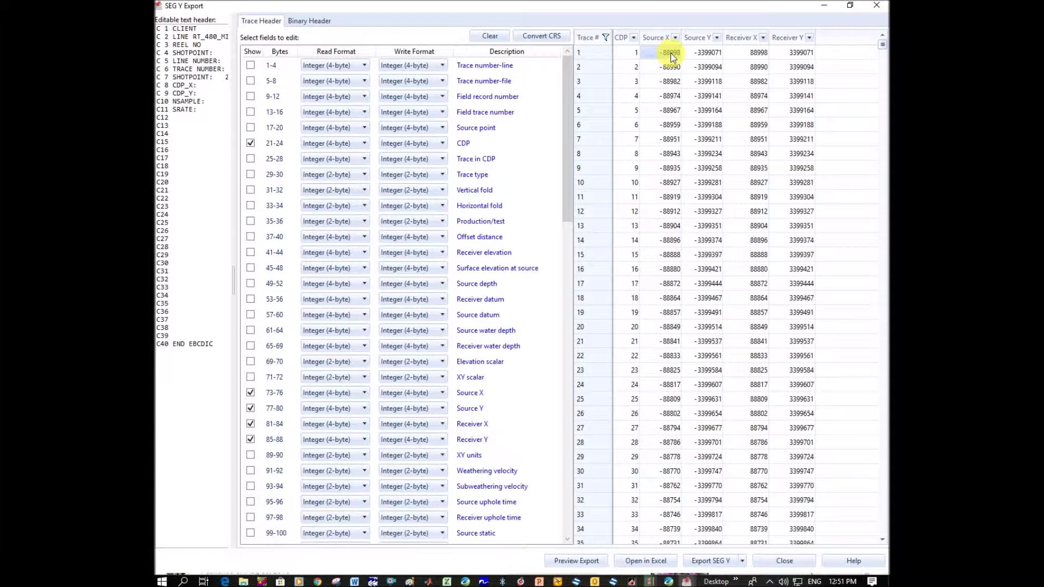
pyautogui.click(668, 581)
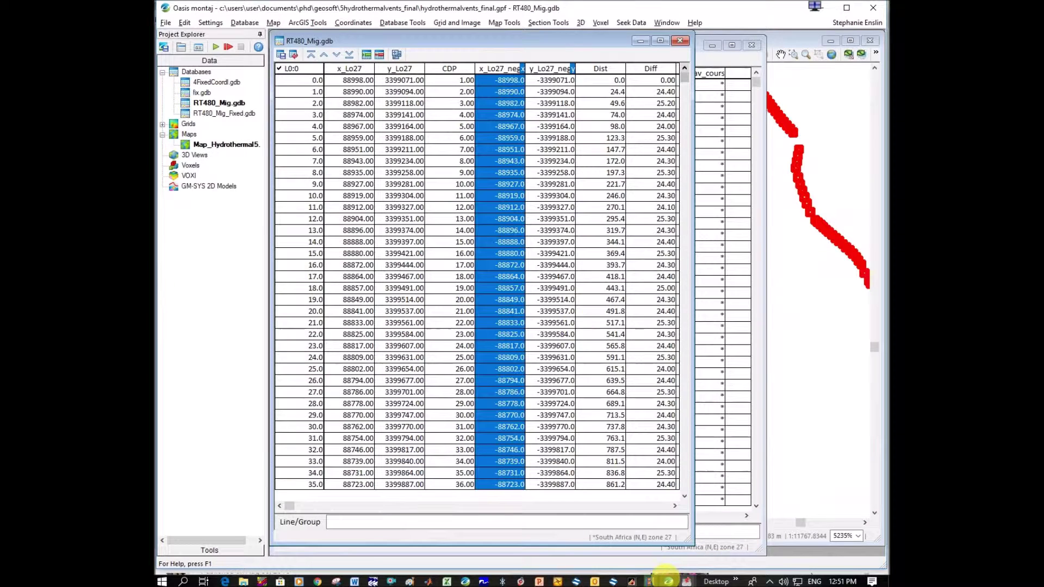
pyautogui.click(549, 71)
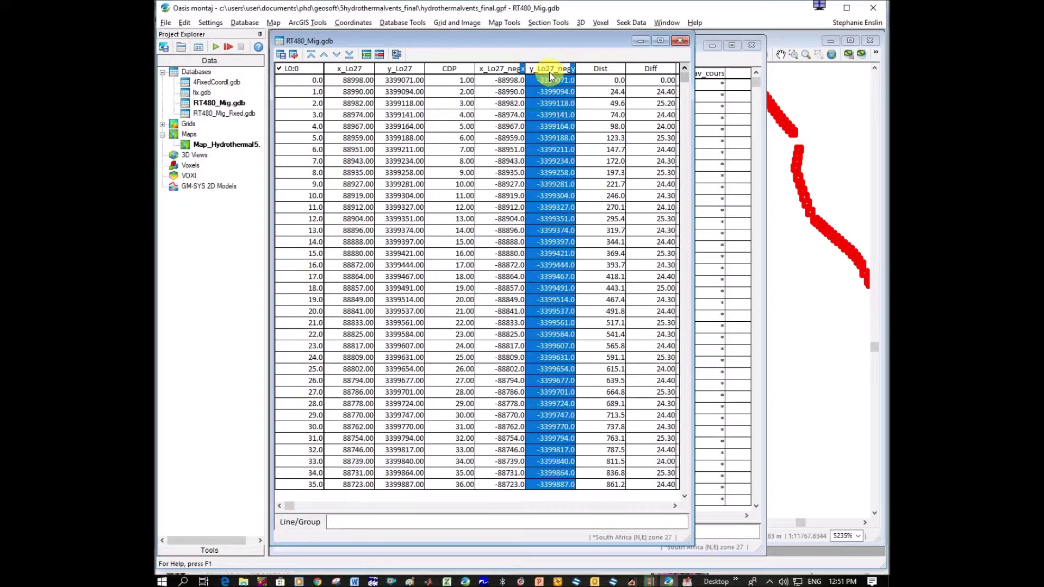
pyautogui.click(687, 581)
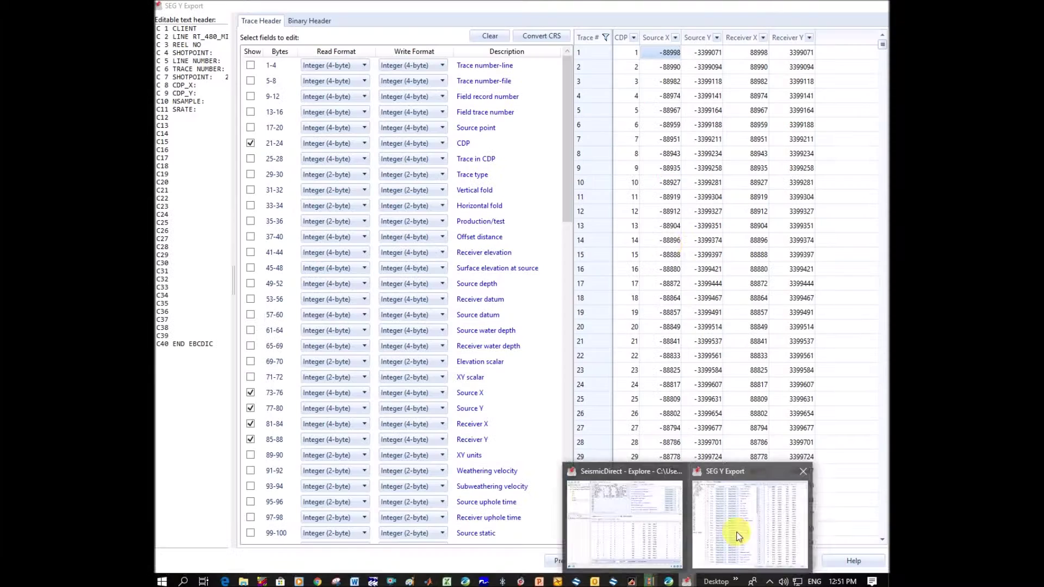
pyautogui.click(737, 536)
pyautogui.click(711, 53)
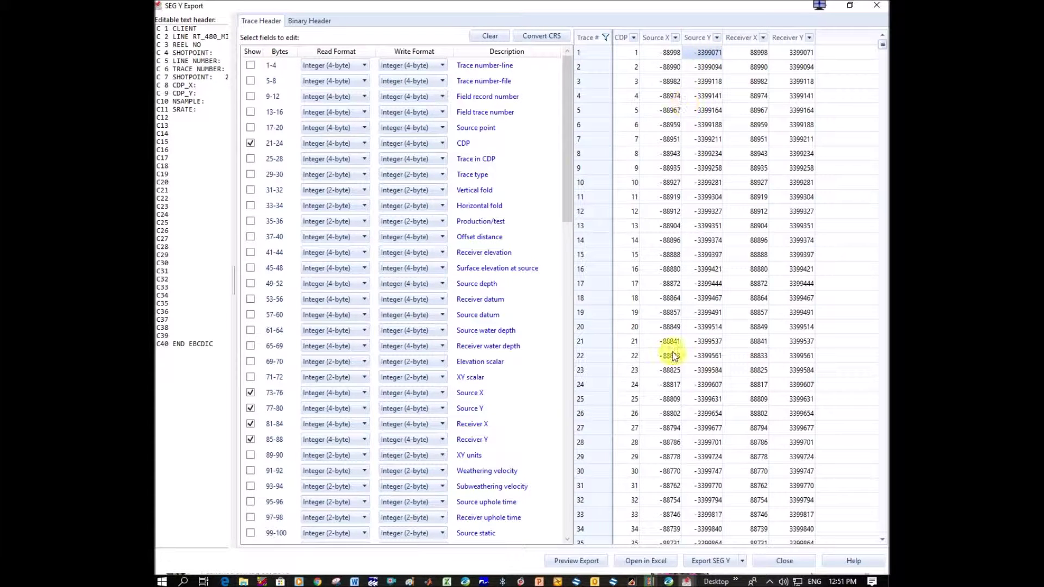
pyautogui.click(717, 563)
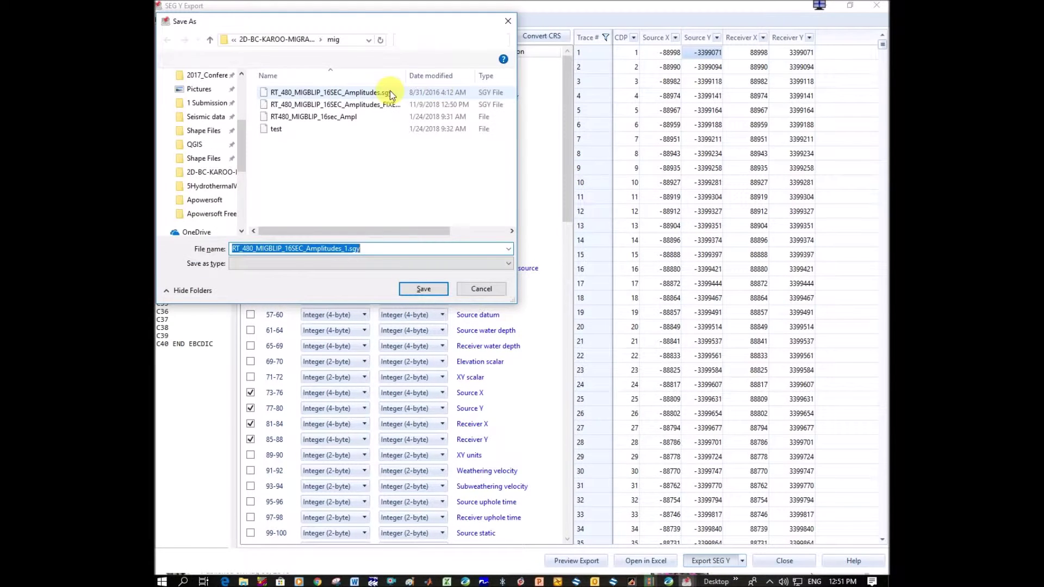
# Save the traces as RT_480_MIGBLIP_16SEC_Amplitudes_NEGCOORD.sgy, then close the SEG Y Export window.
pyautogui.moveTo(455, 86); pyautogui.dragTo(488, 86)
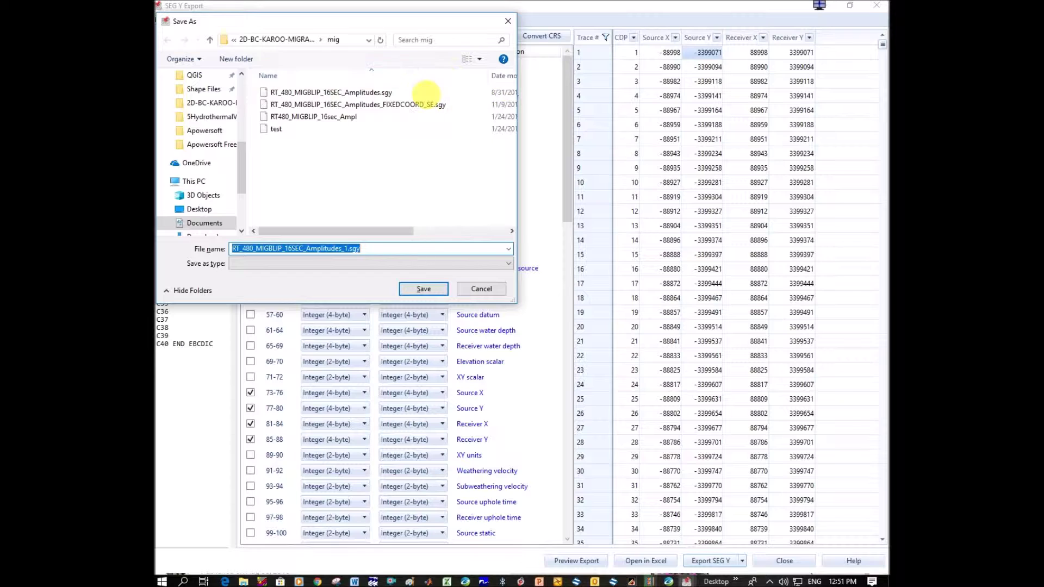
pyautogui.click(375, 93)
pyautogui.click(336, 251)
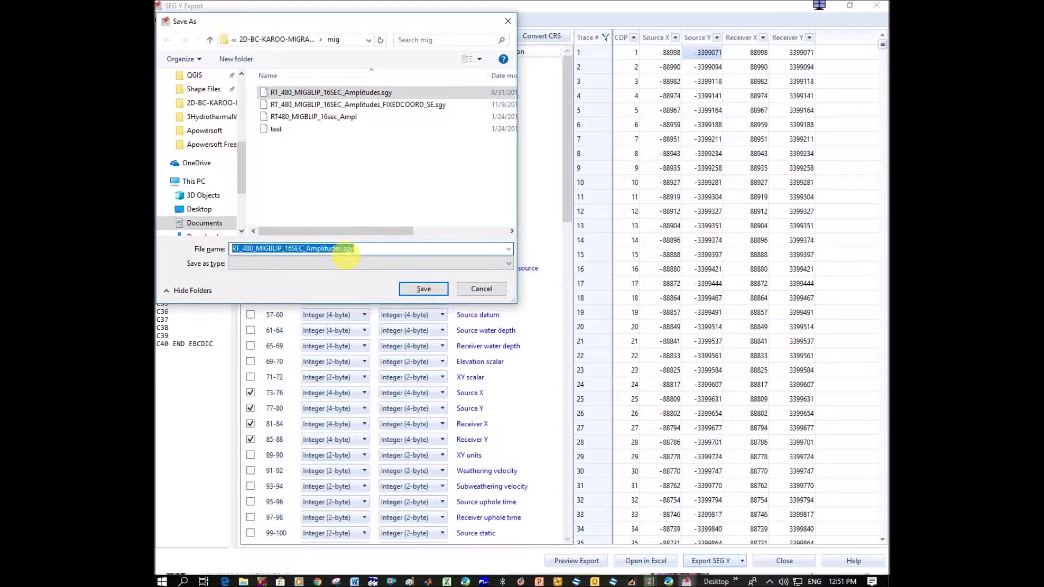
pyautogui.click(342, 249)
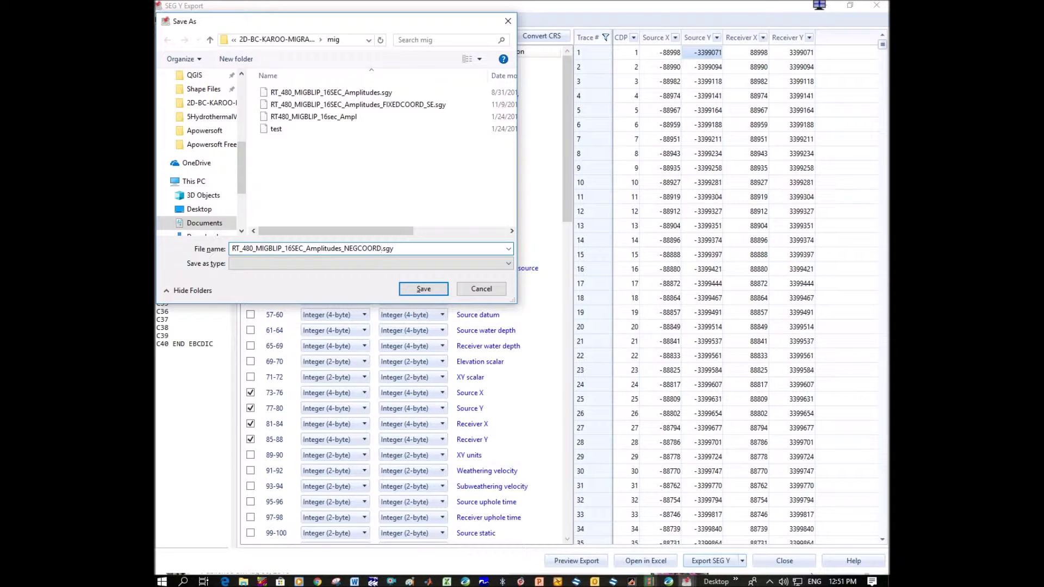
pyautogui.press('Return')
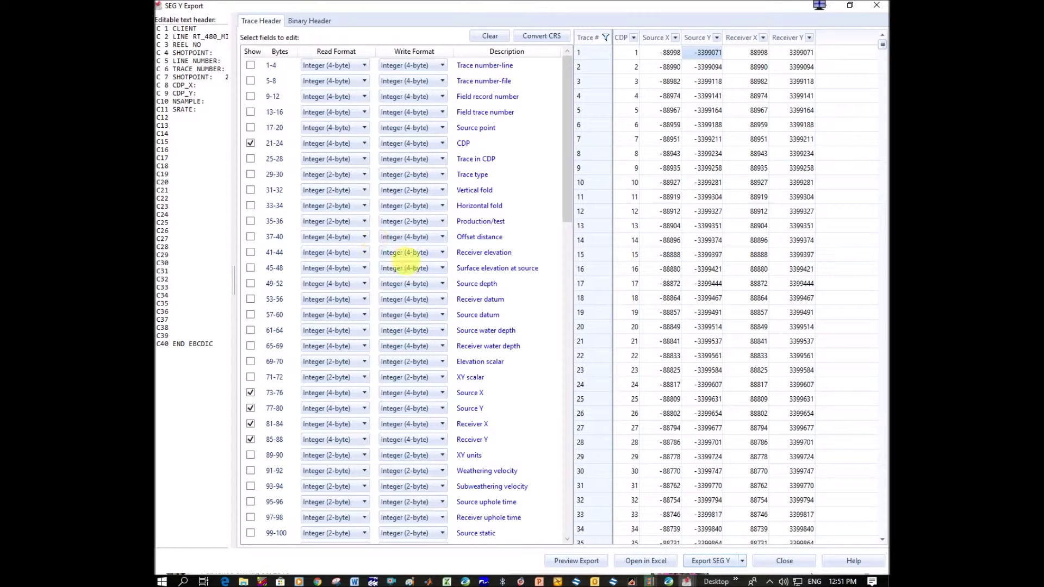
pyautogui.click(875, 7)
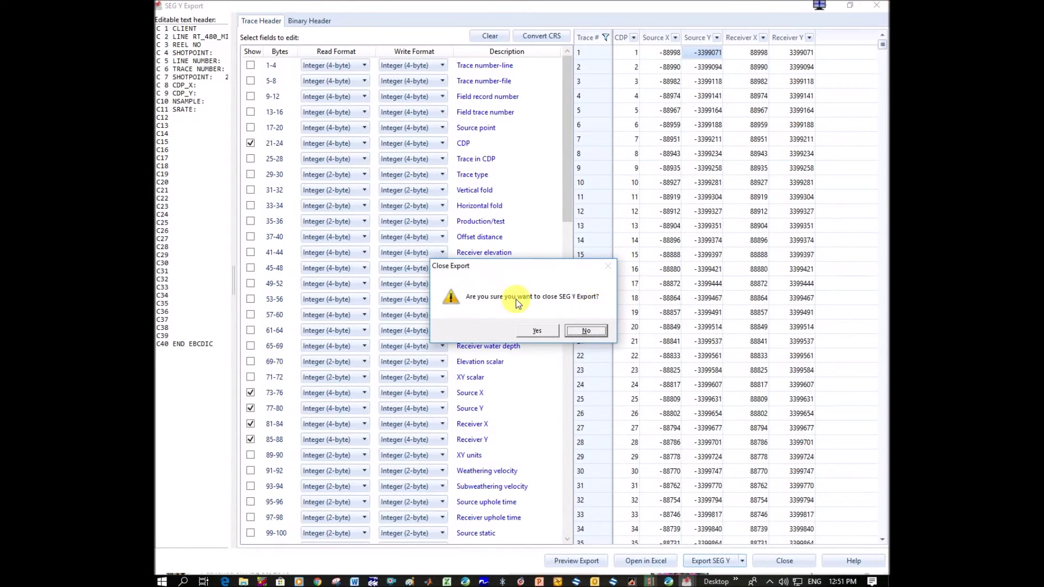